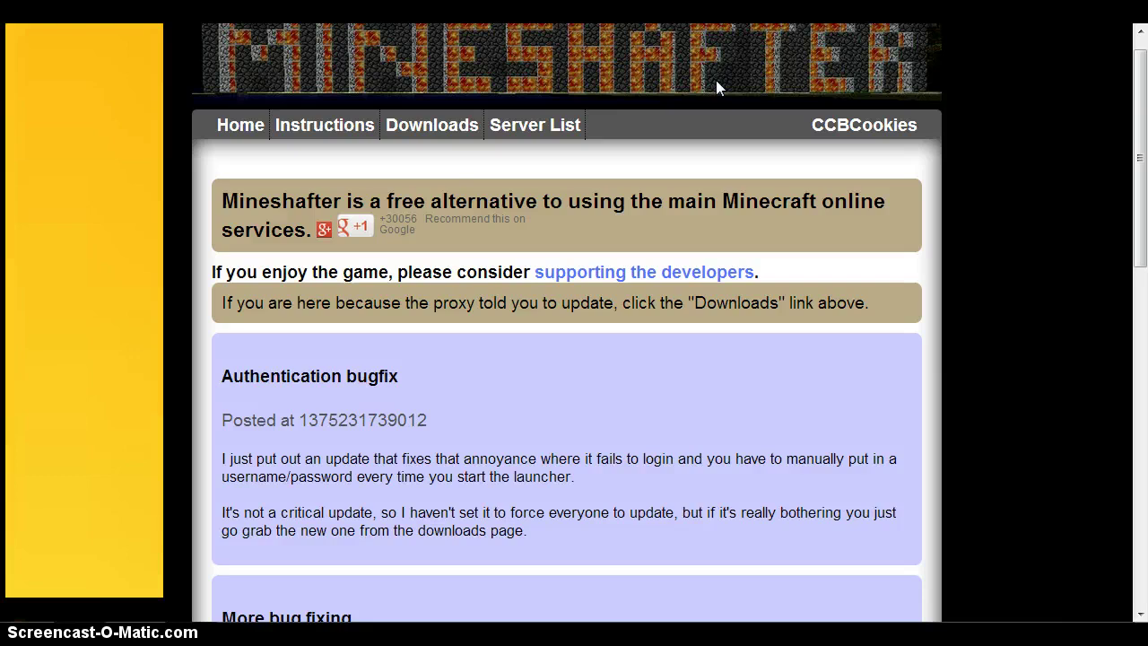
Open the Mineshafter account's profile page from the account name in the nav bar.
left_click(1140, 157)
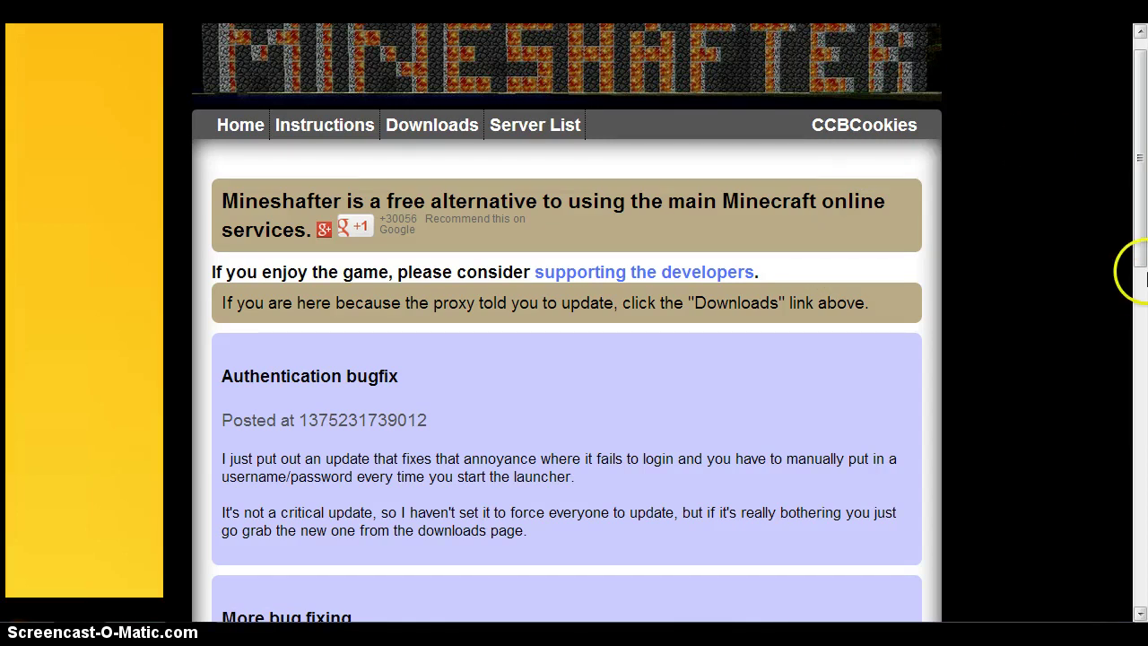
left_click_drag(1140, 161, 1140, 152)
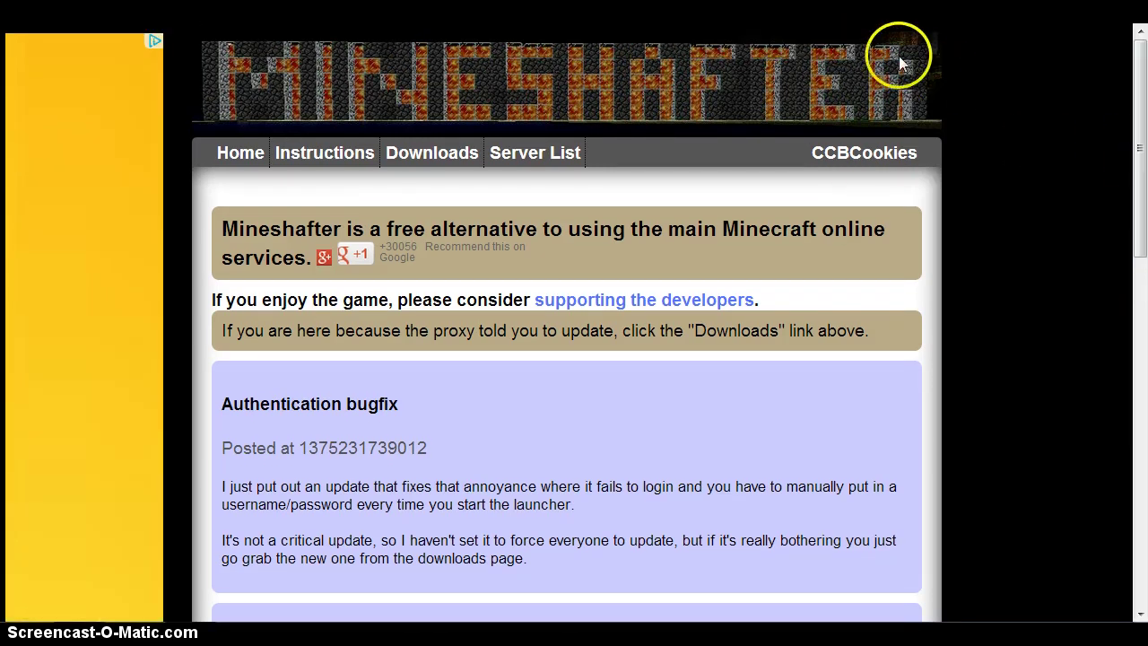
mouse_move(1129, 202)
left_mouse_down()
mouse_move(1132, 318)
mouse_move(1129, 204)
left_mouse_up()
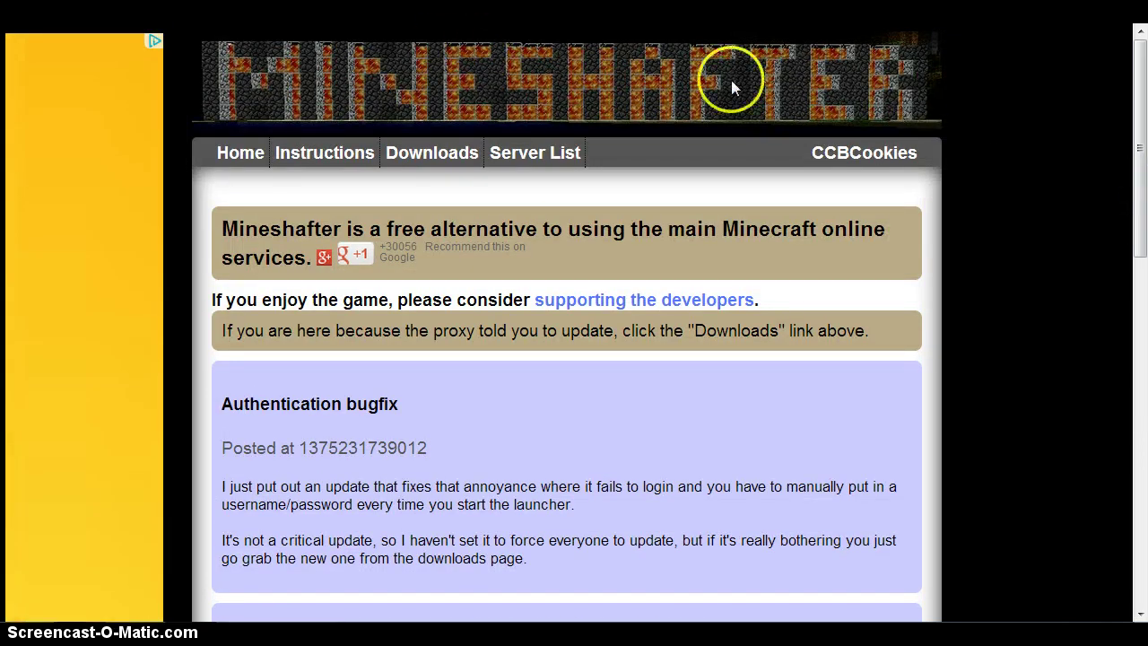
mouse_move(910, 154)
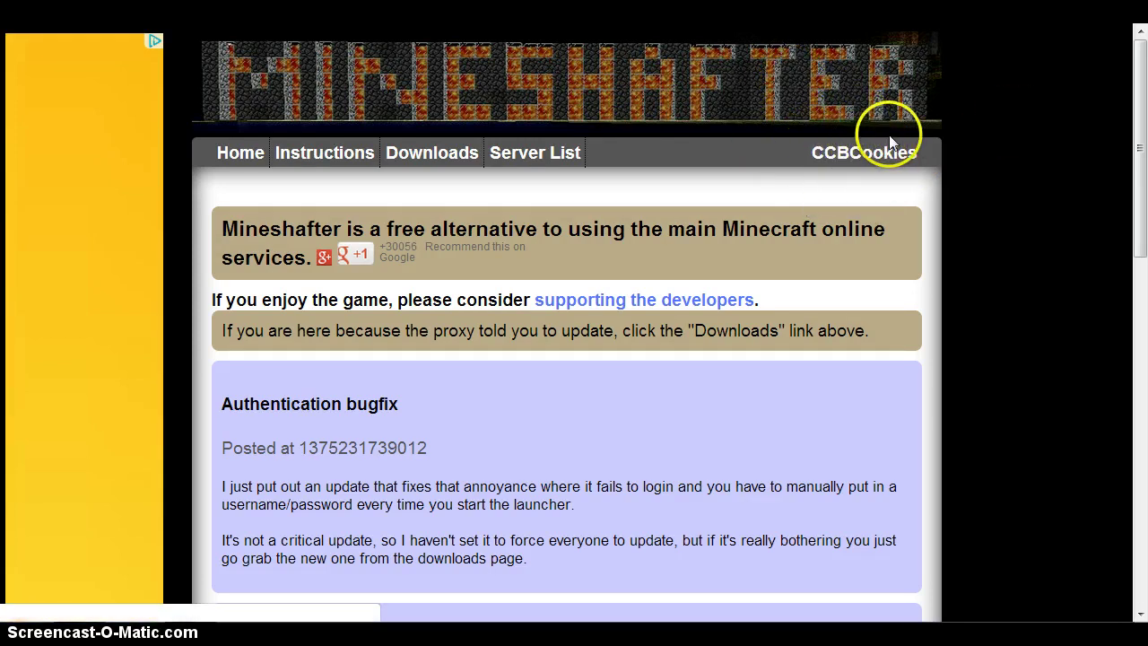
left_click(848, 180)
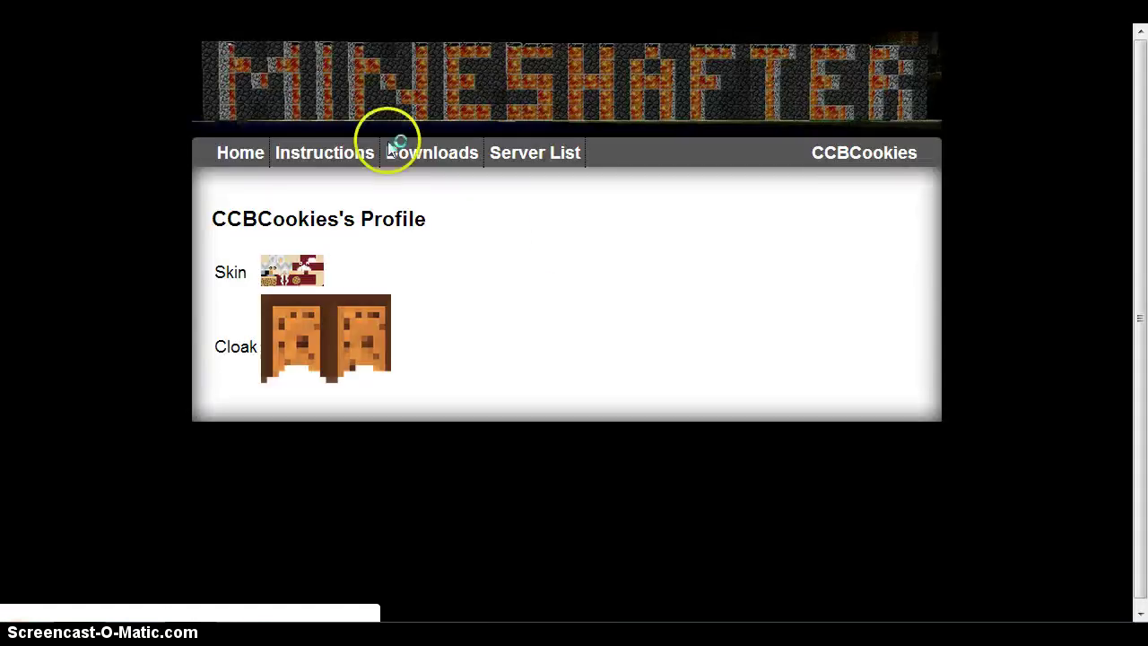
scroll(590, 308, "down", 1)
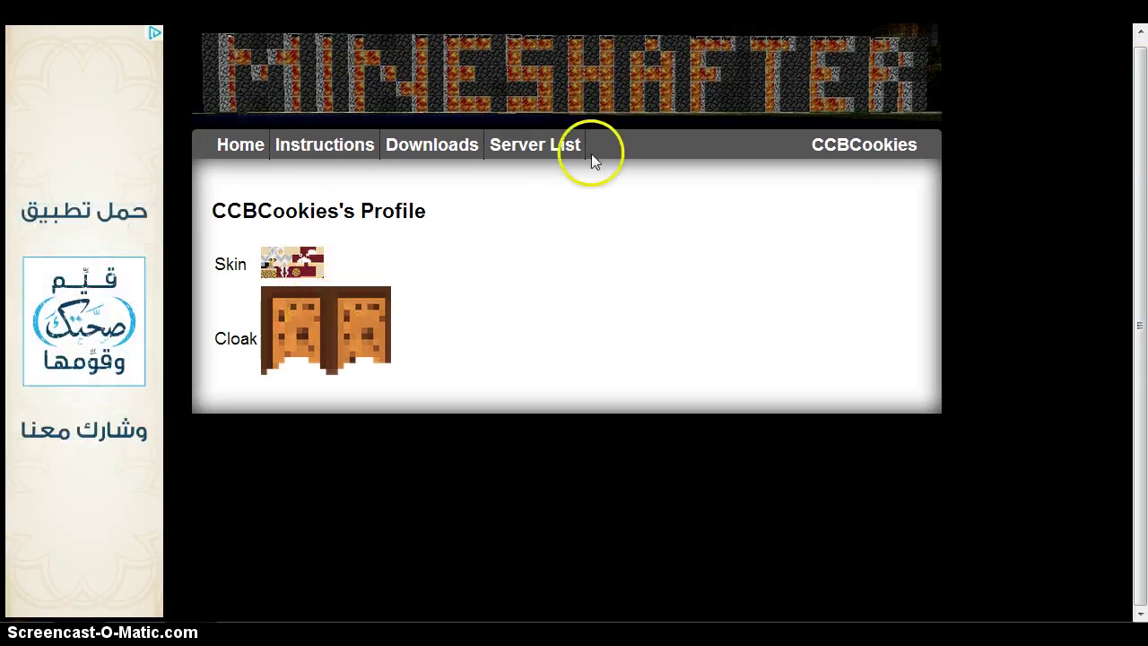
Go to the account Settings page and scroll down to the Skin Url field.
mouse_move(838, 146)
left_click(849, 176)
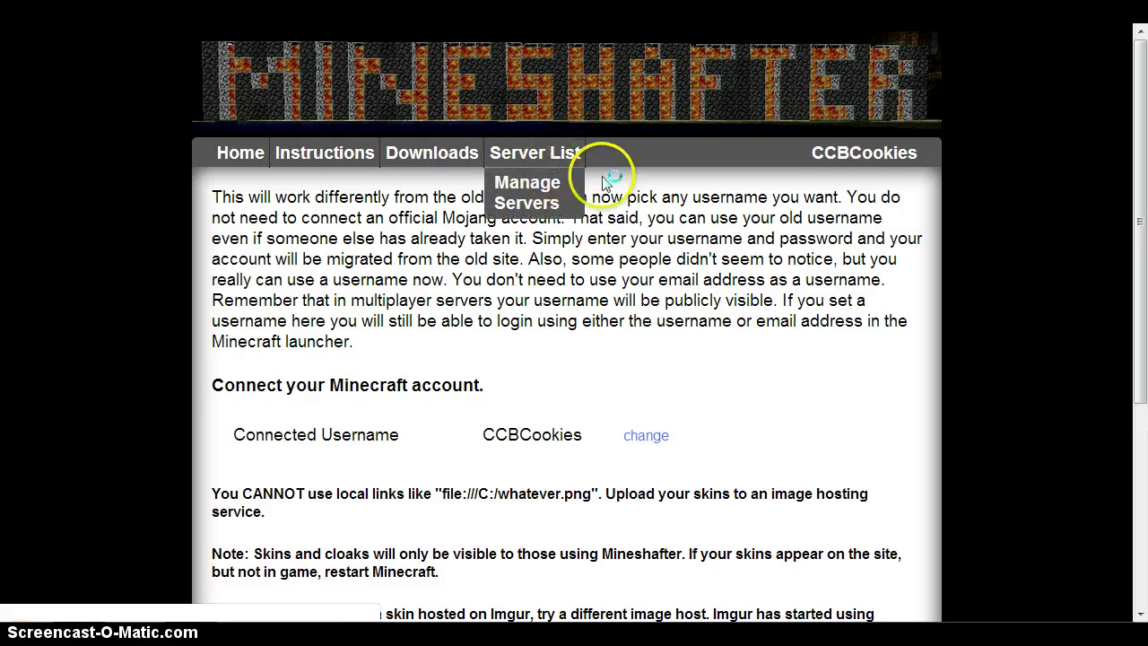
mouse_move(859, 157)
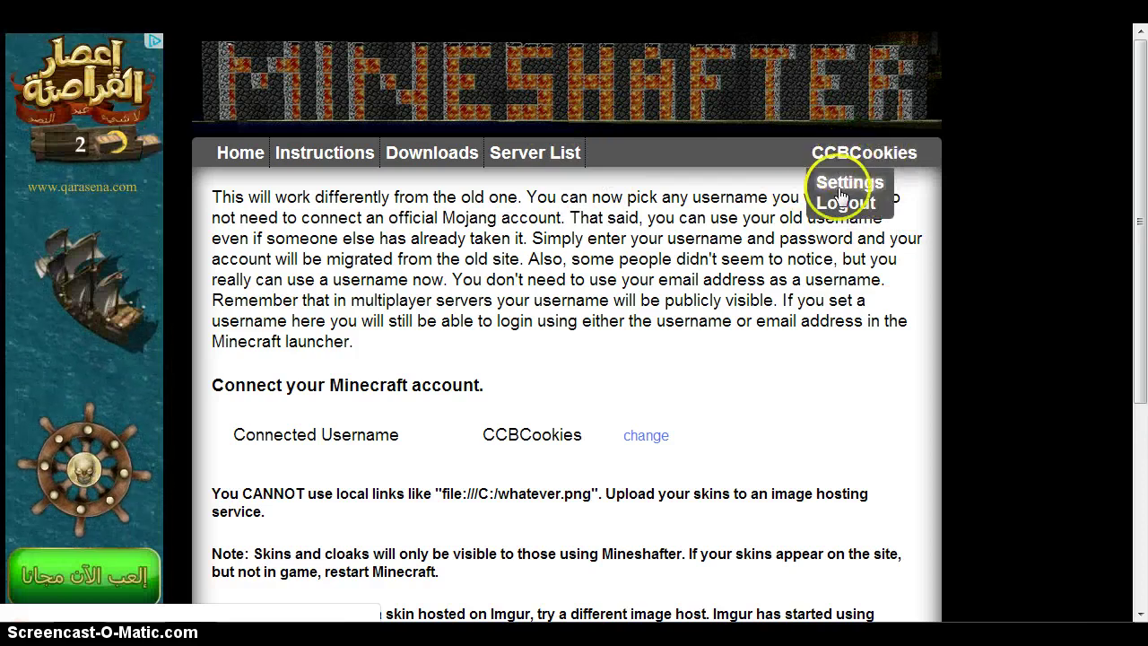
scroll(658, 243, "down", 4)
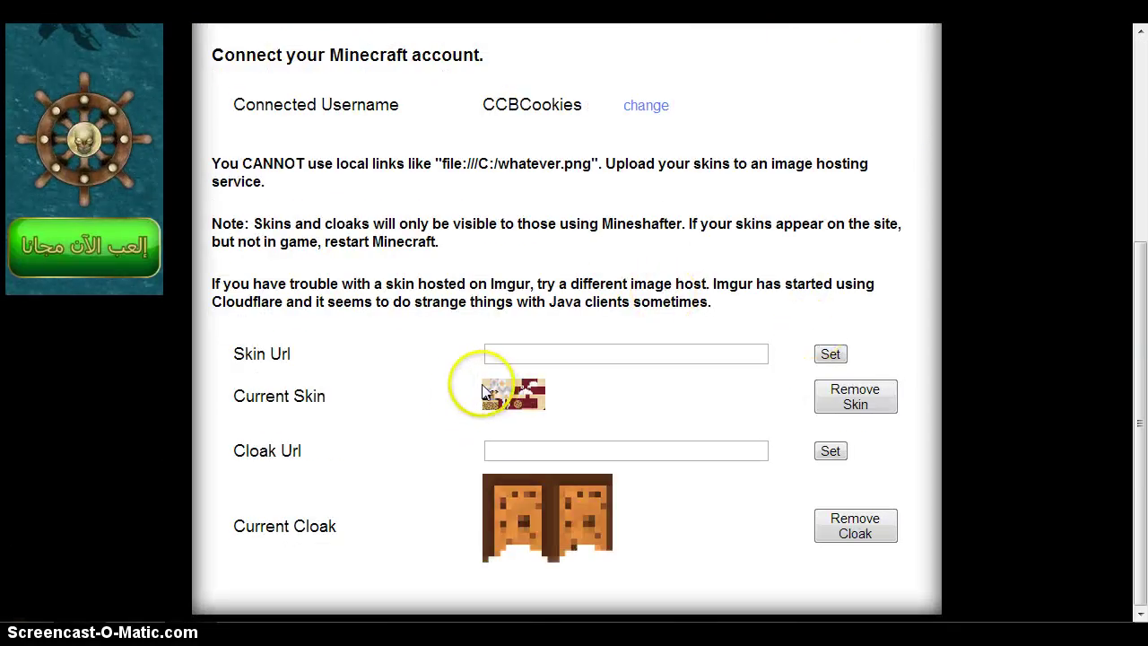
left_click_drag(487, 370, 530, 417)
left_click(559, 402)
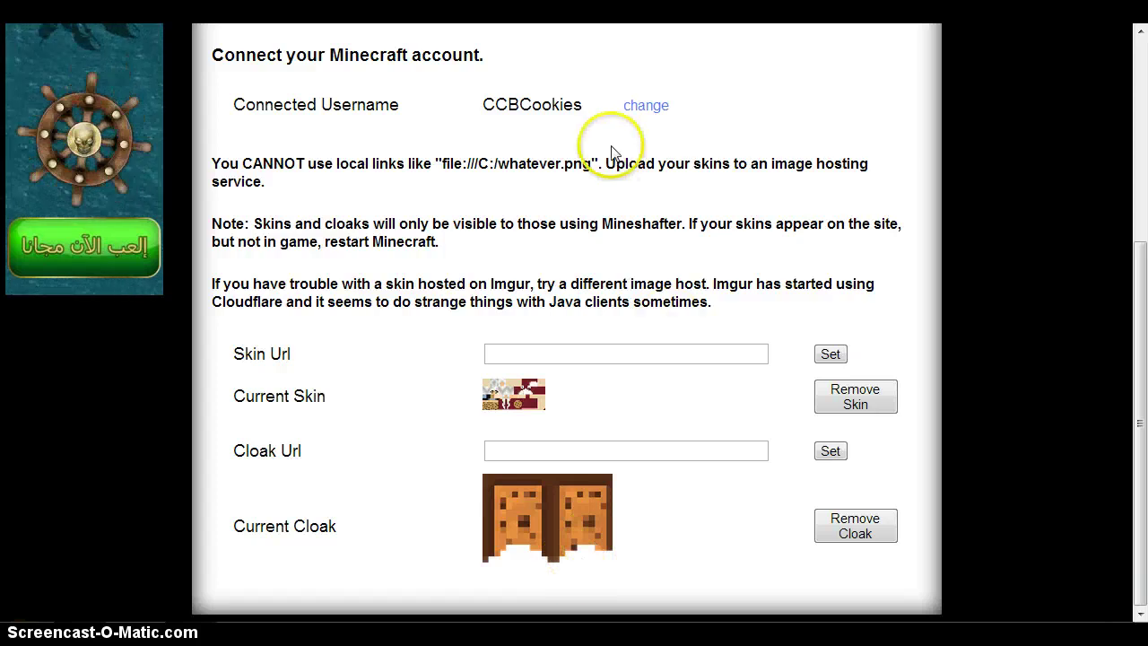
scroll(613, 152, "up", 1)
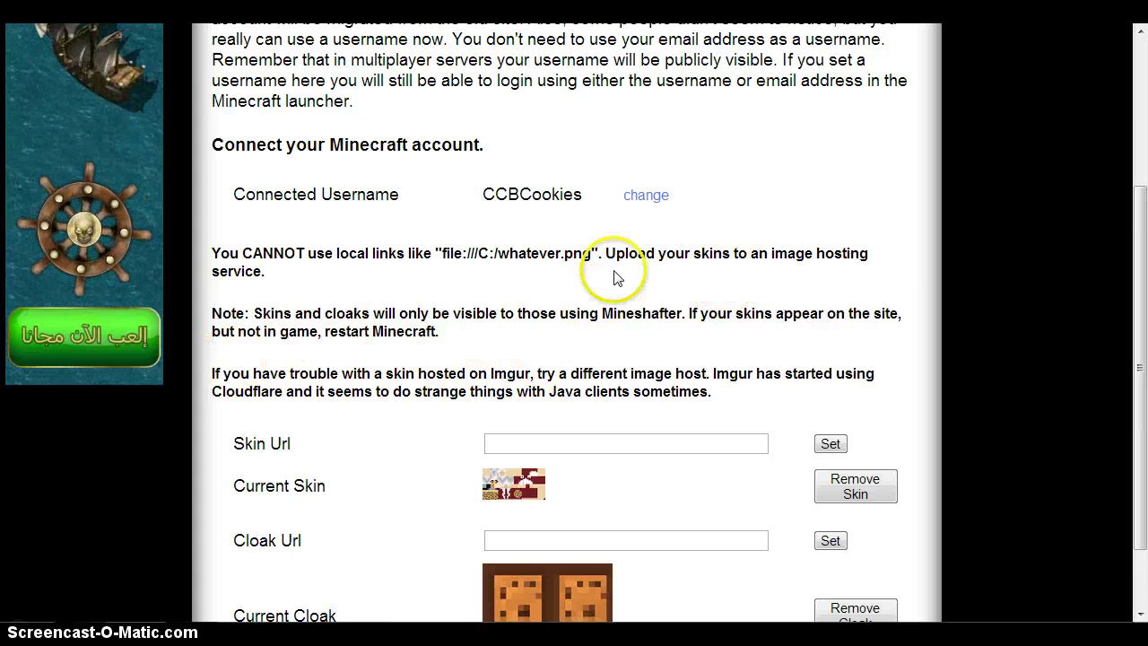
left_click_drag(605, 253, 796, 262)
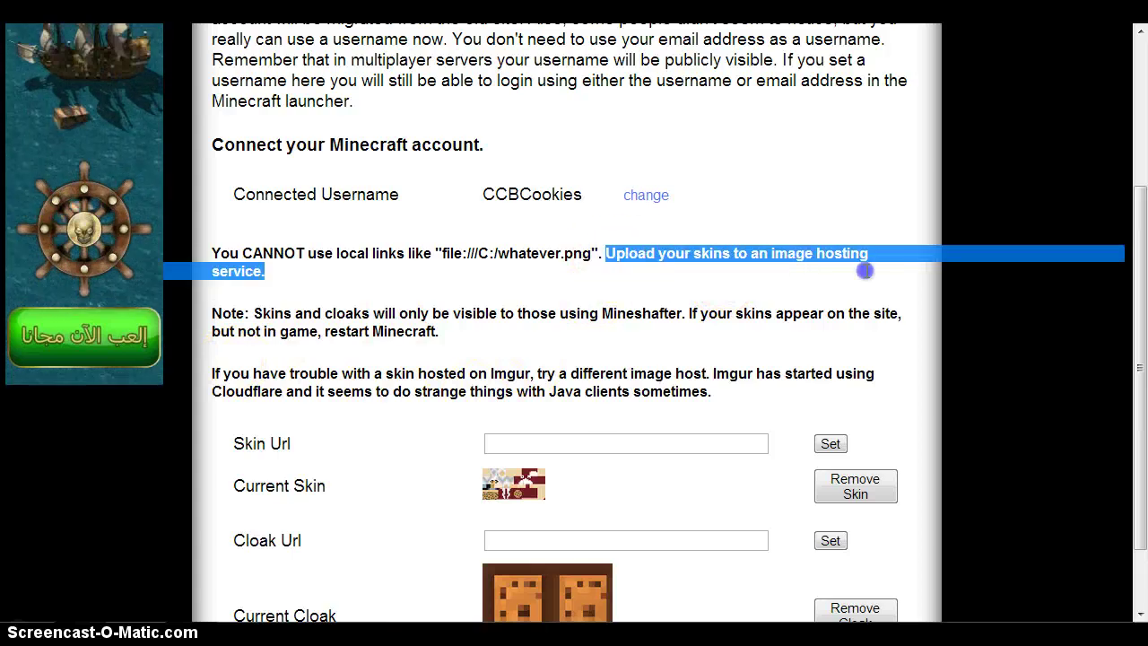
left_click_drag(864, 270, 871, 261)
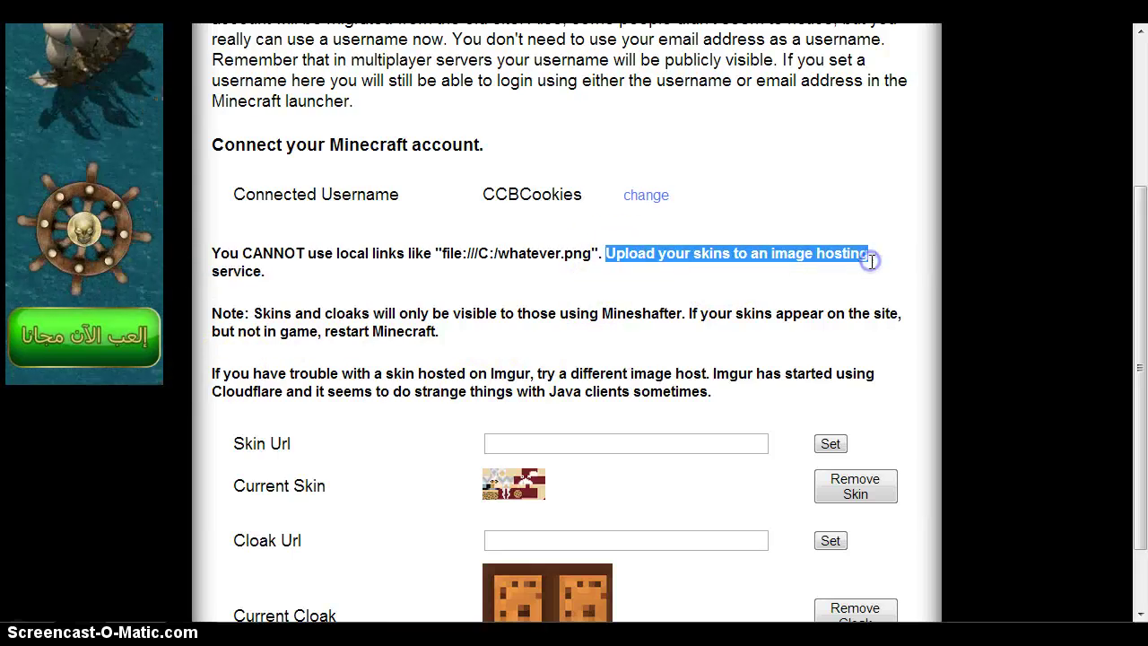
left_click(533, 350)
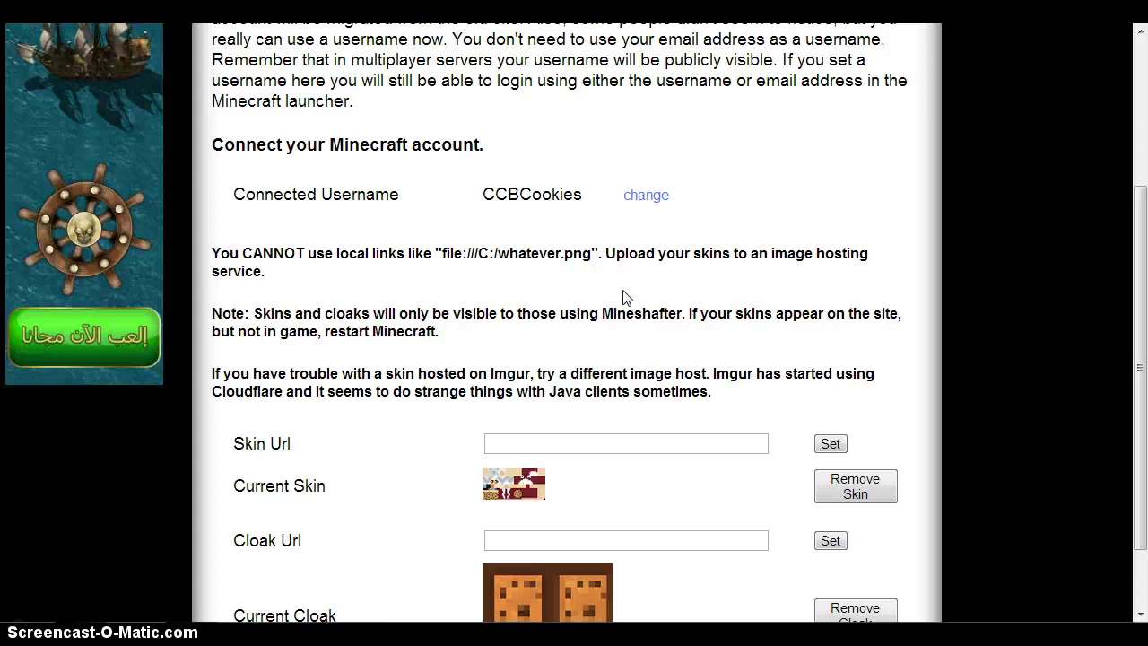
Remove the current skin, then launch Mineshafter-launcher from a Start menu search for 'Mineshaf'.
left_click(854, 490)
scroll(469, 474, "down", 1)
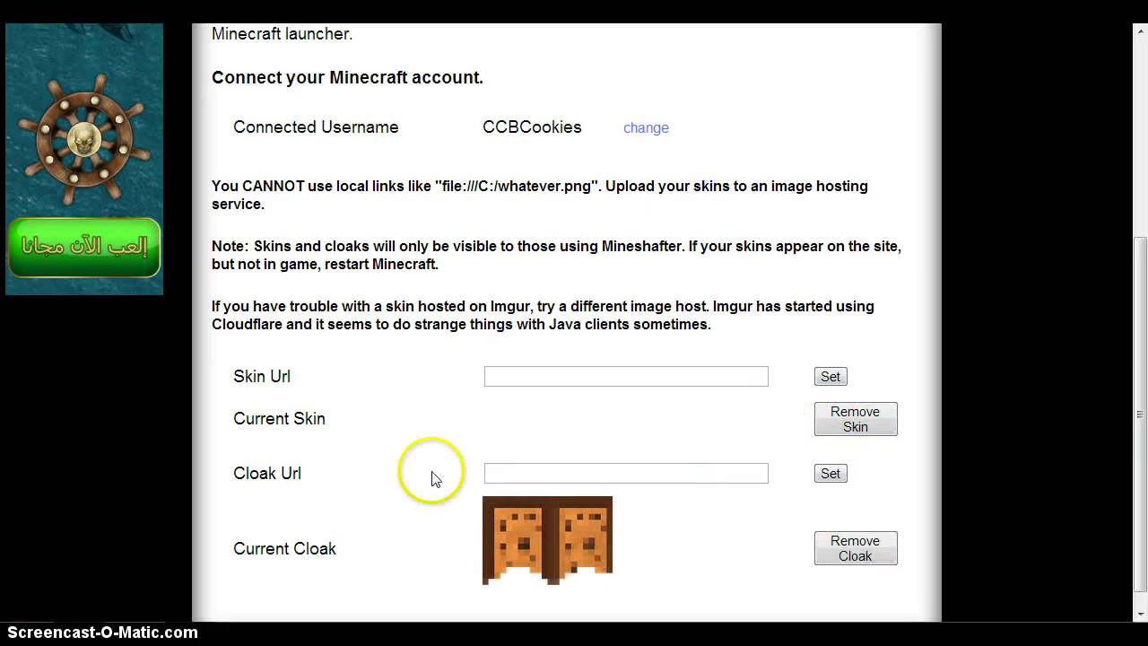
key("super")
key("Caps_Lock")
key("Caps_Lock")
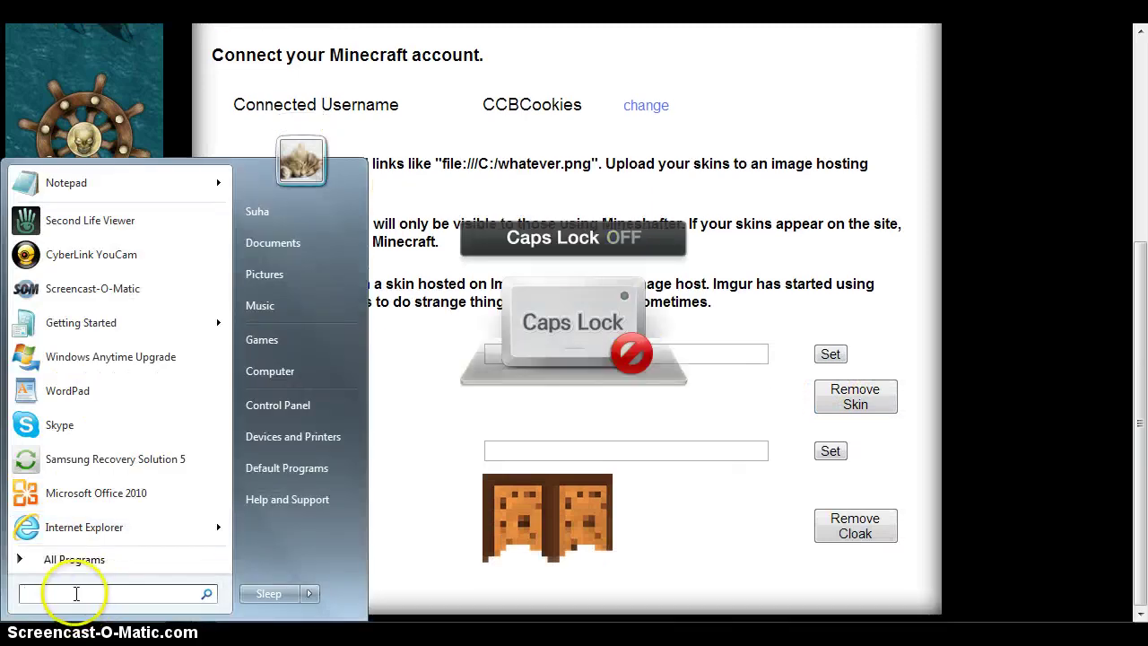
type("Mineshafter")
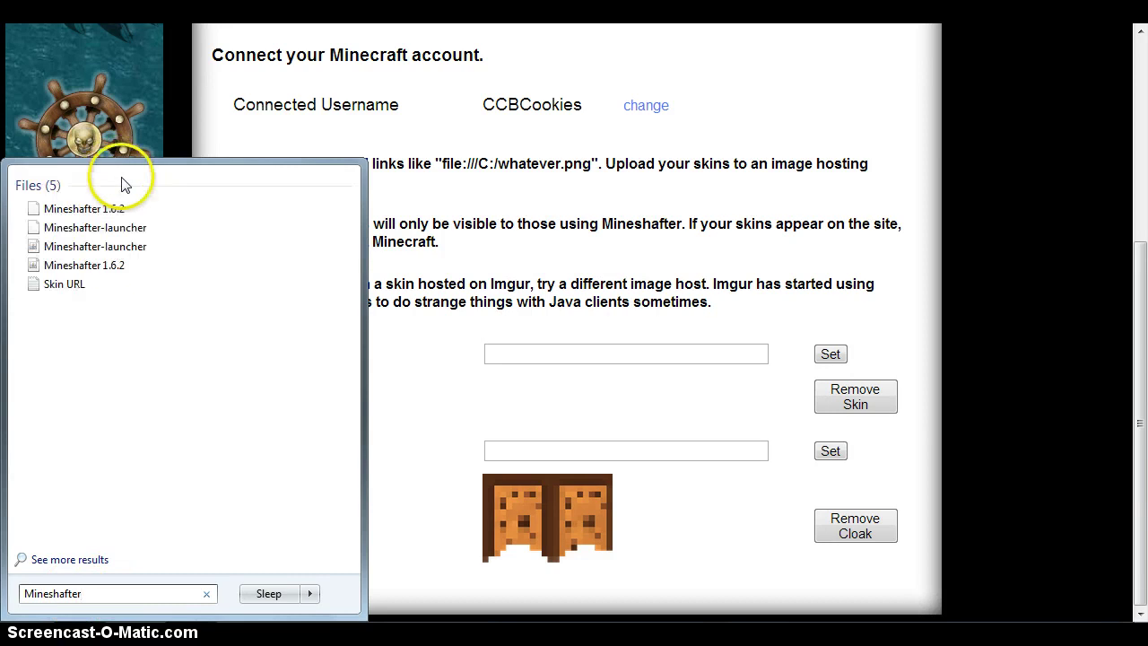
left_click(83, 230)
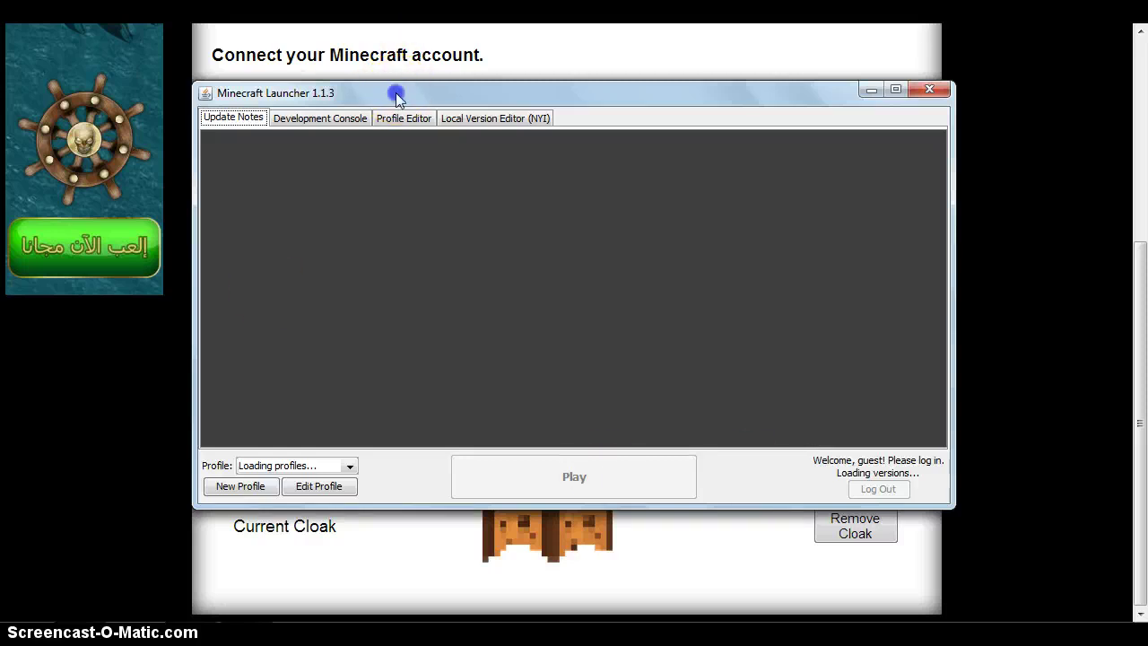
Log into the launcher with the account username and password, then start Minecraft 1.6.2.
mouse_move(395, 95)
left_mouse_down()
mouse_move(419, 144)
mouse_move(340, 62)
mouse_move(428, 93)
mouse_move(394, 90)
left_mouse_up()
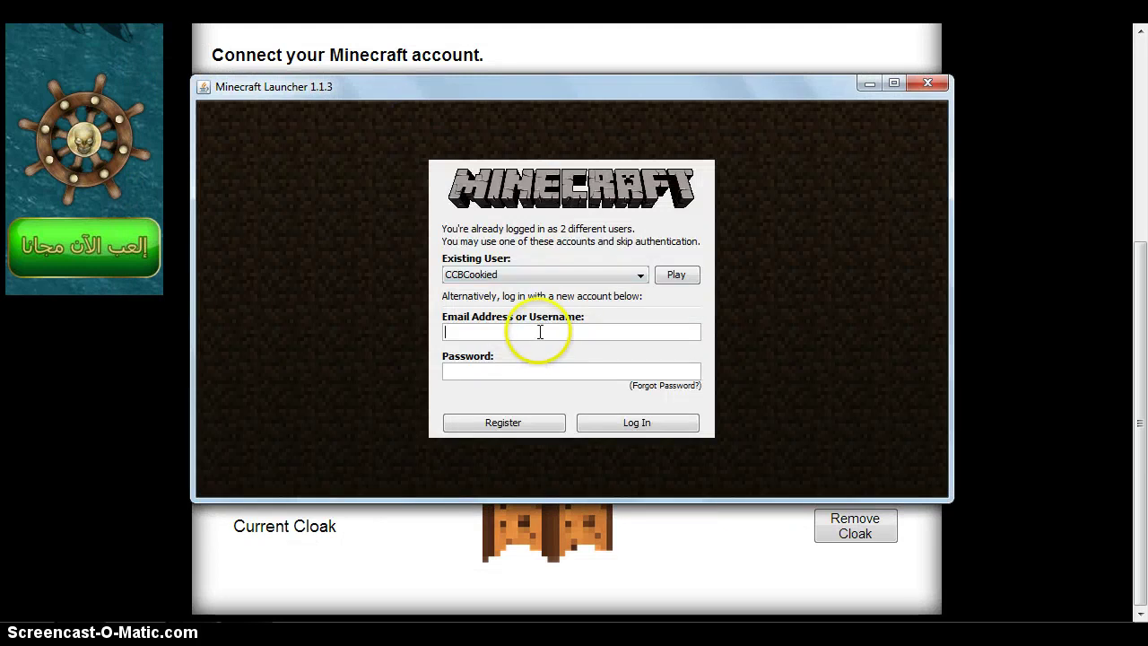
key("Caps_Lock")
type("CCB")
key("Caps_Lock")
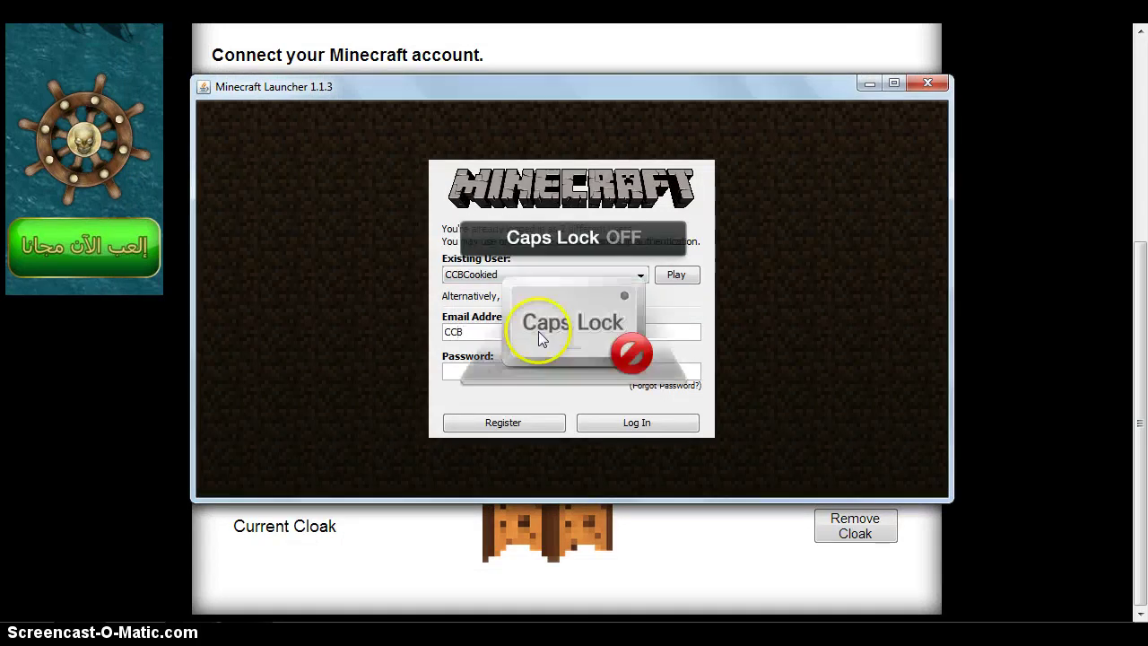
key("Caps_Lock")
type("C")
key("Caps_Lock")
type("ookies")
key("Tab")
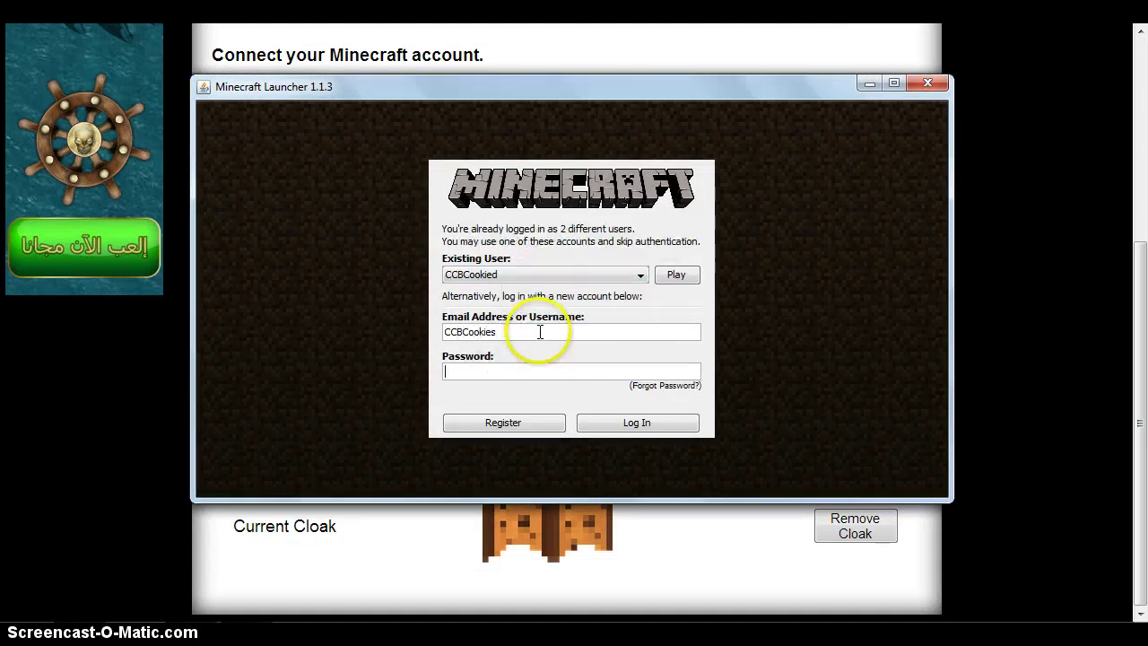
type("••••••••••••••••••")
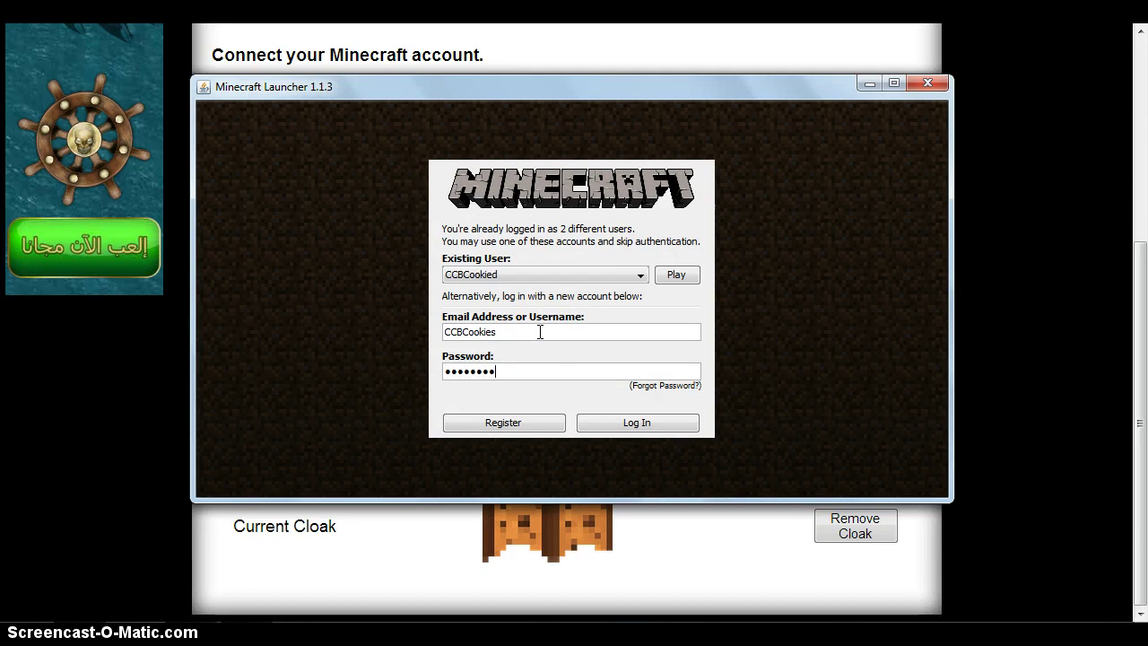
key("Return")
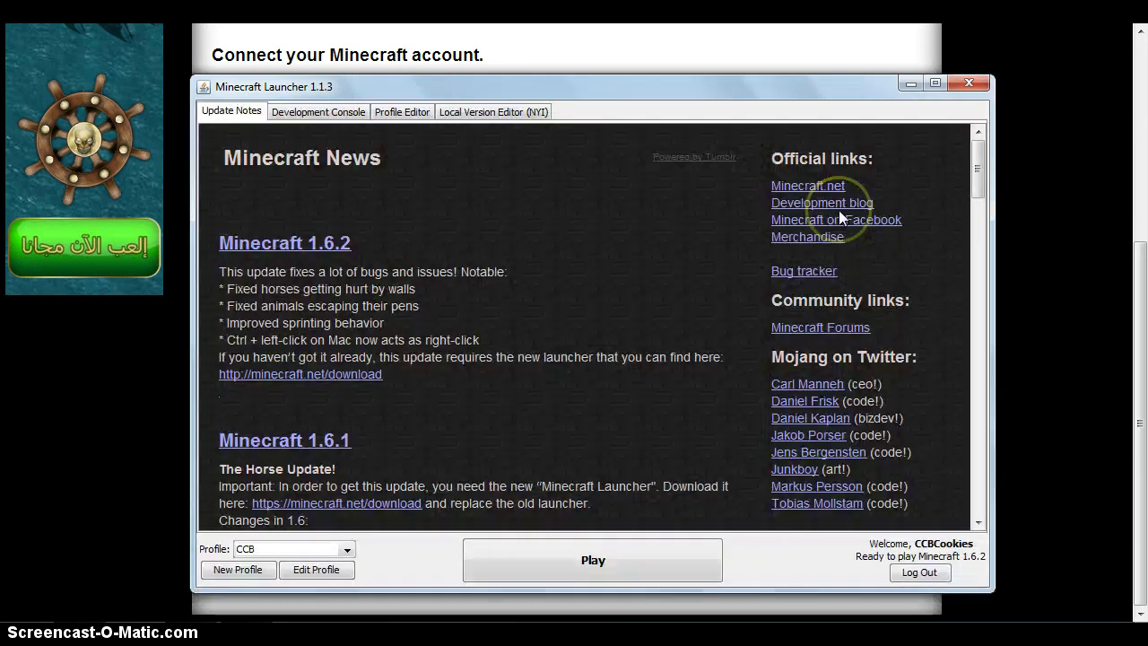
left_click(587, 560)
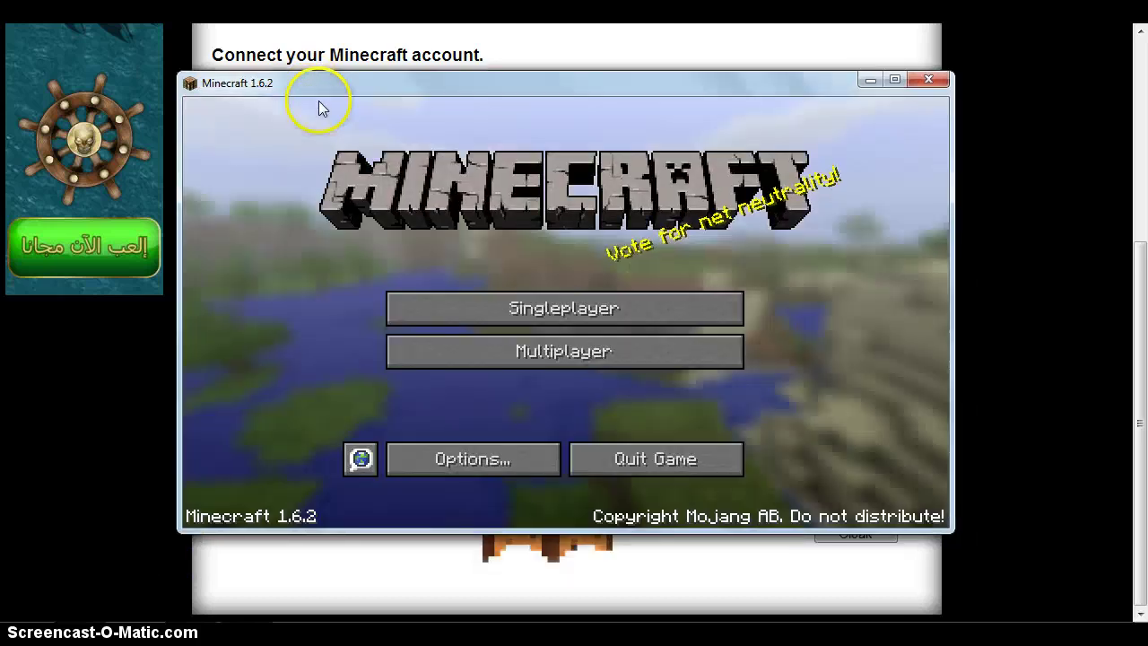
Load the first New World save from the Singleplayer list.
left_click(608, 312)
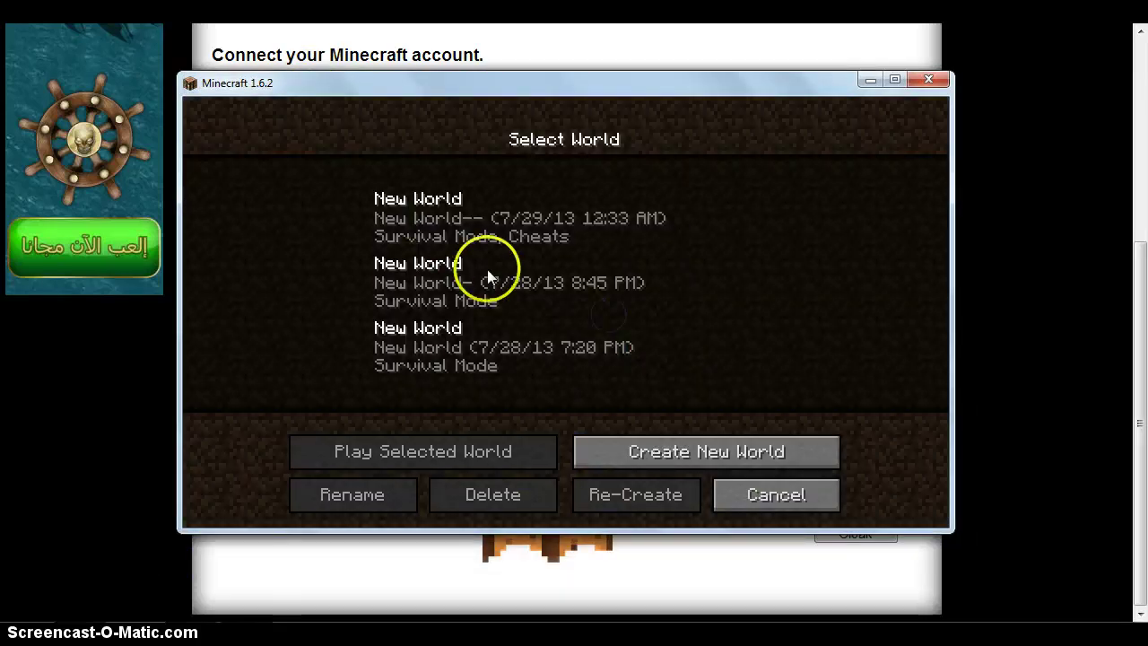
left_click(468, 215)
left_click(469, 215)
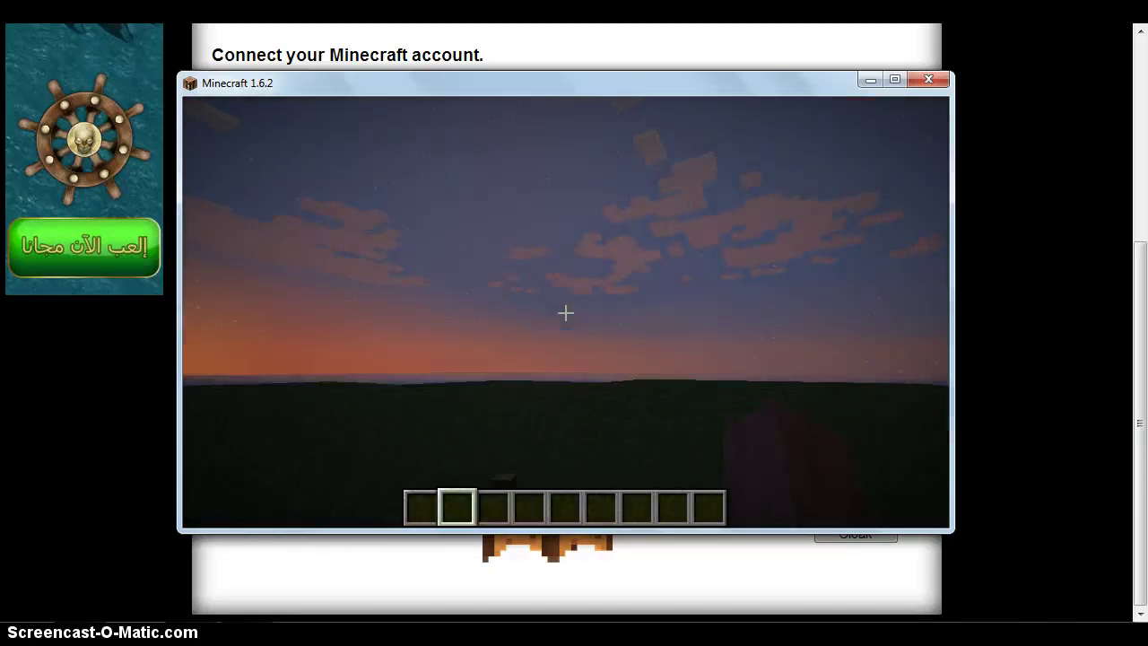
Switch to a third-person camera with F5 to see the player's default Steve skin.
key("F5")
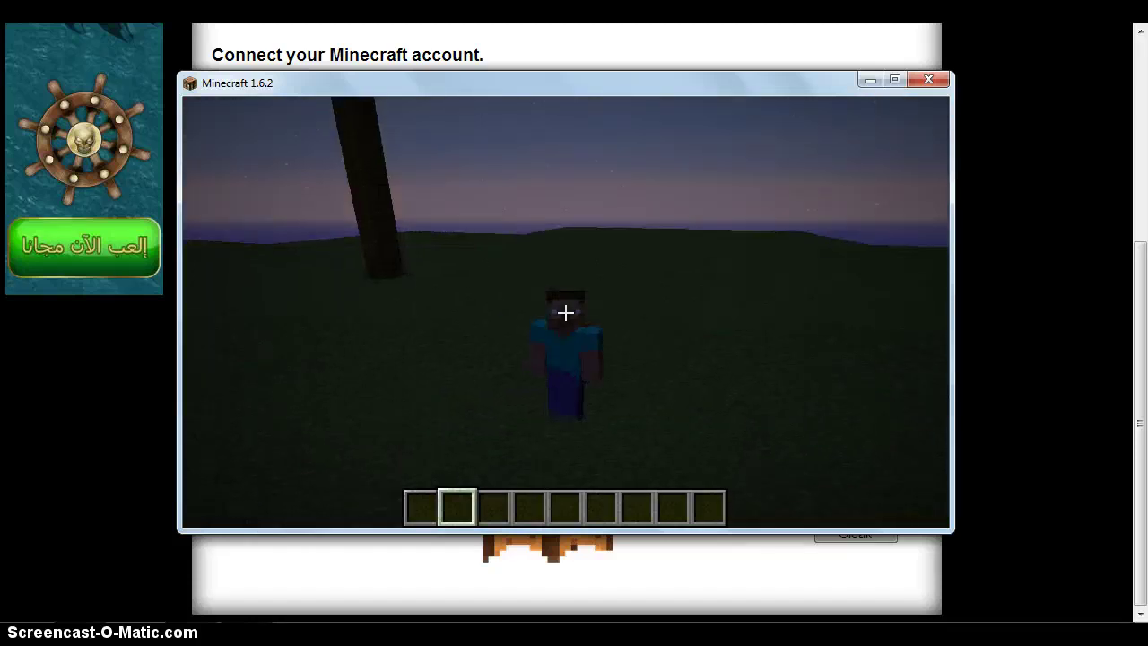
key("F5")
key("F5")
key("F5")
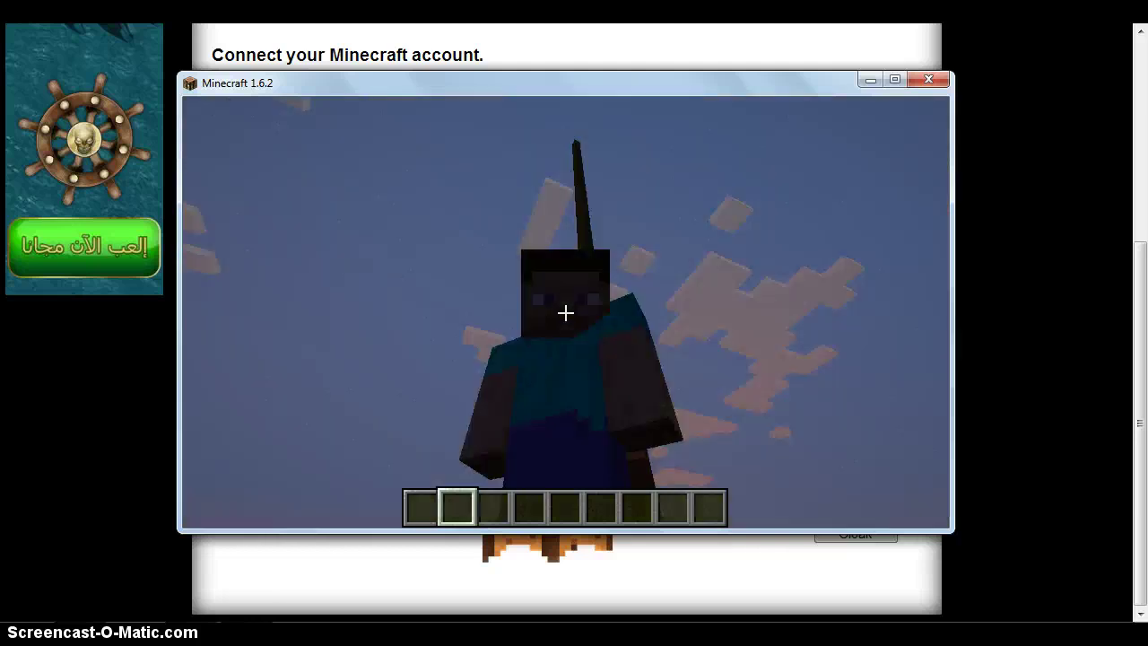
scroll(565, 312, "up", 2)
left_click(565, 312)
left_click(565, 312)
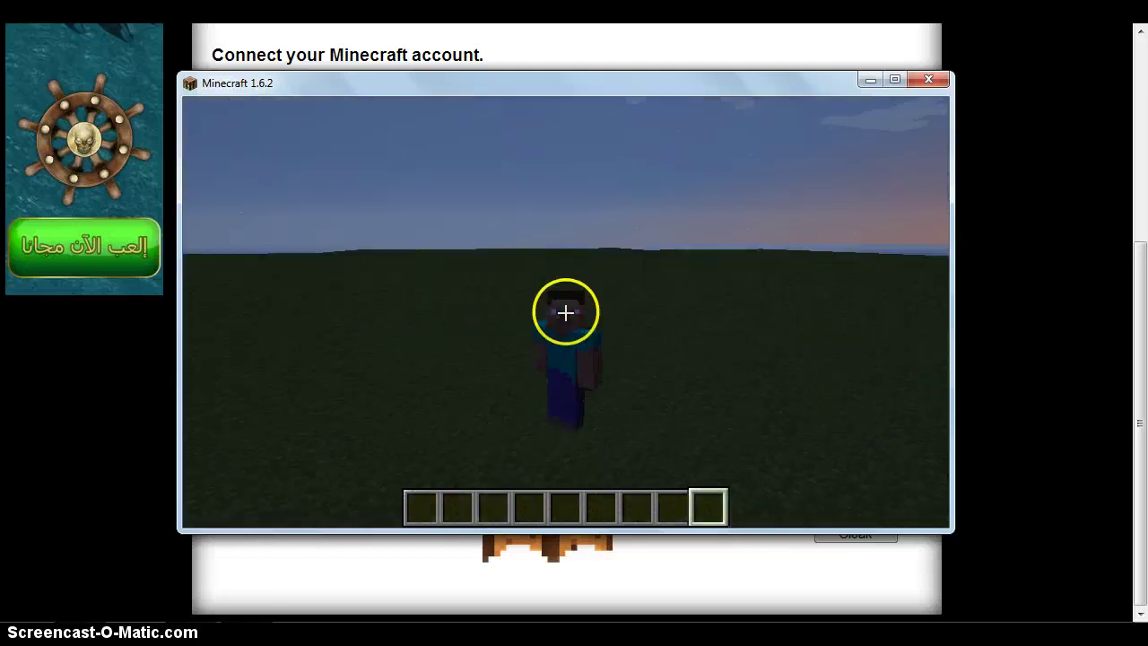
scroll(565, 312, "down", 2)
scroll(565, 312, "up", 1)
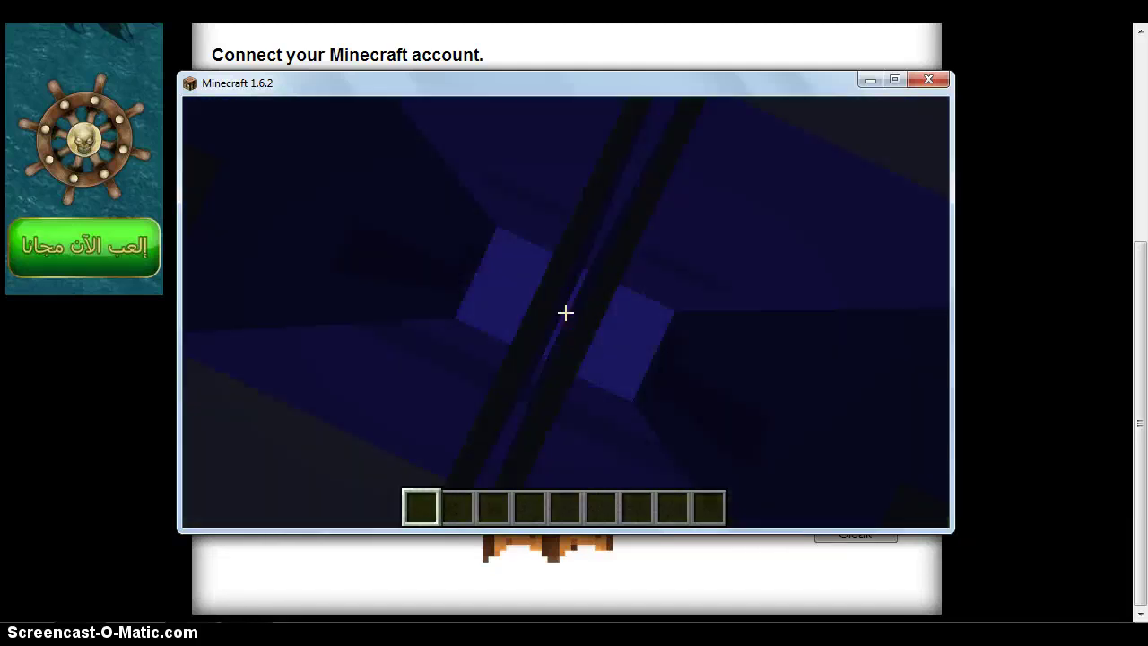
left_click(564, 312)
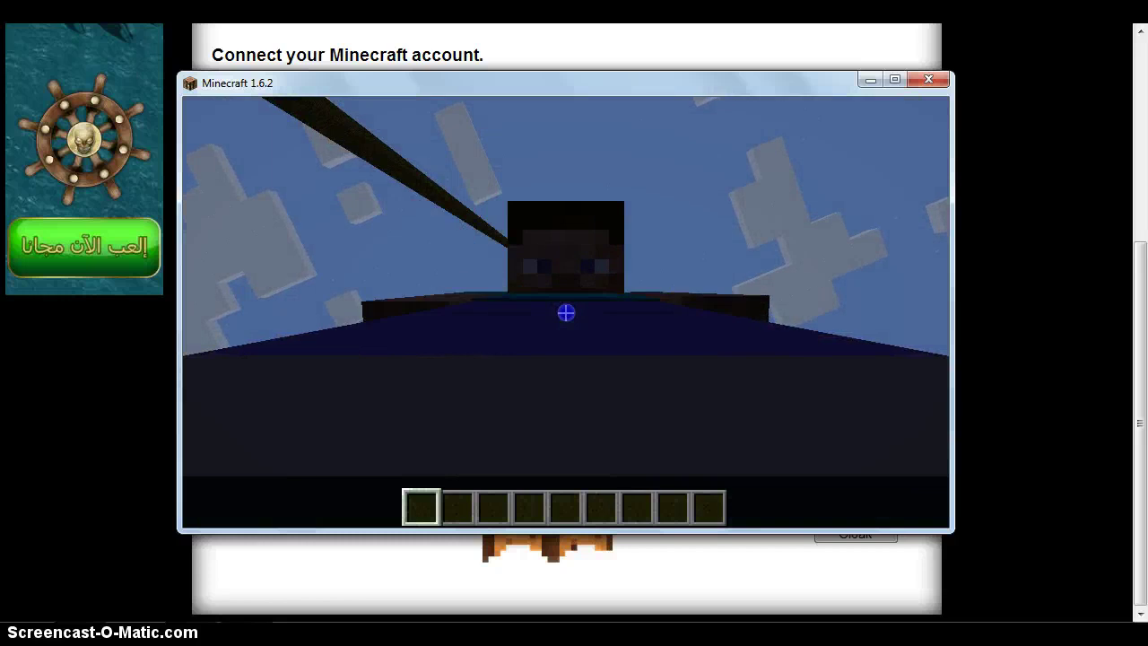
Save and quit the world to the title screen, then close the Minecraft window.
key("Escape")
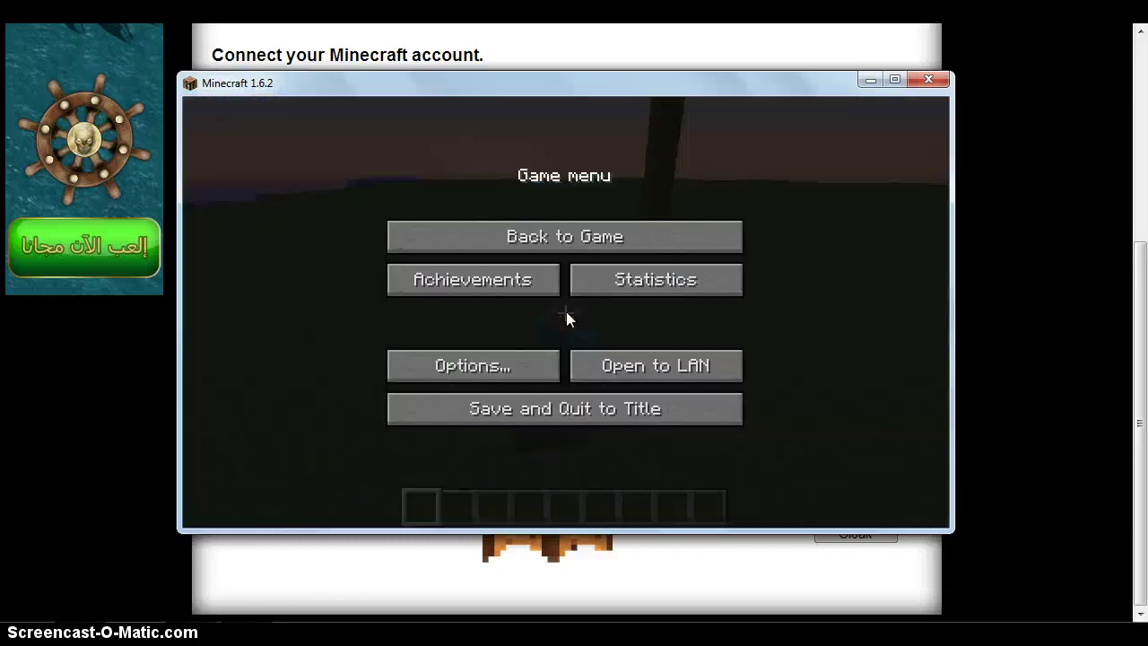
left_click(598, 414)
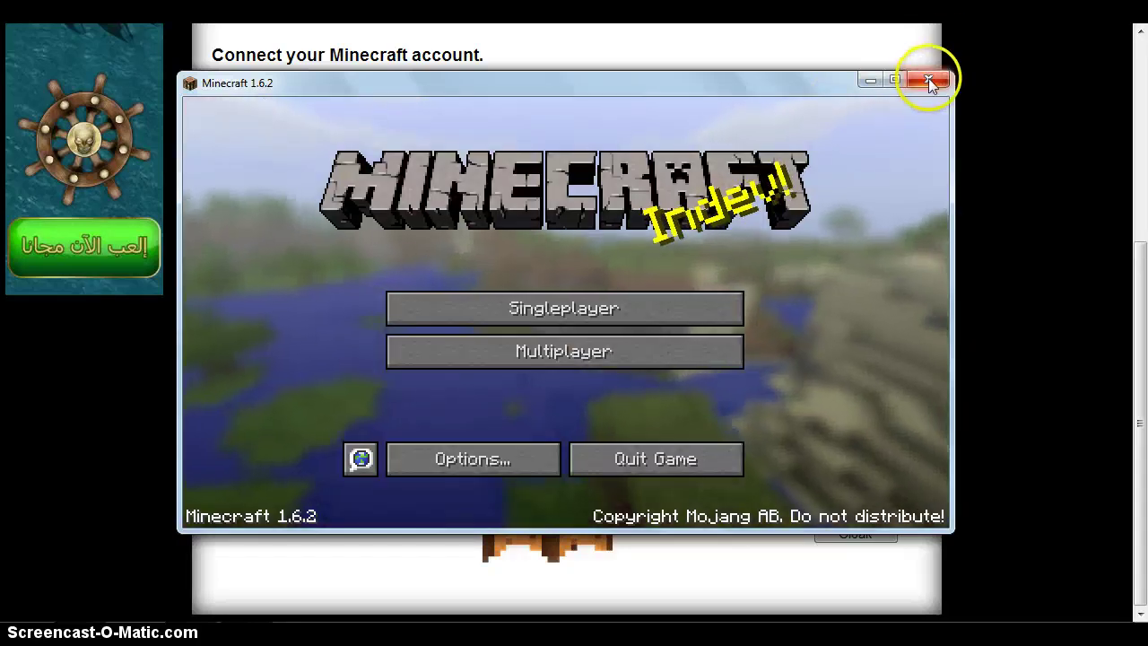
left_click(928, 79)
left_click_drag(1140, 371, 1139, 68)
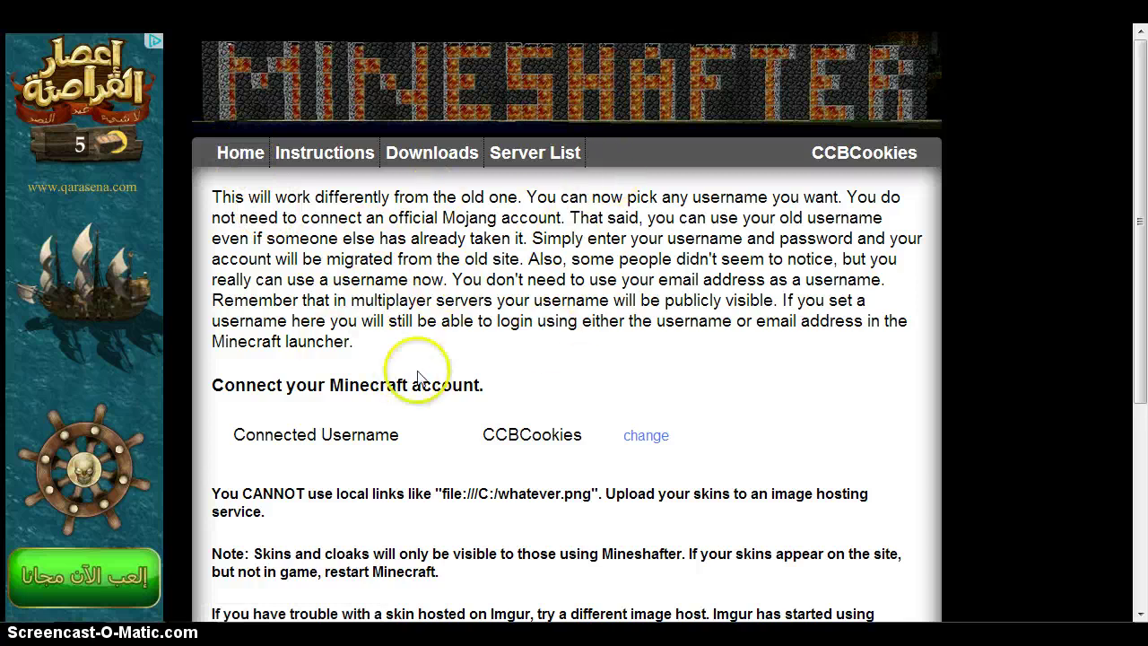
Scroll the Mineshafter page down to the Skin Url field, then go to The Skindex tab.
left_click_drag(1135, 295, 1141, 402)
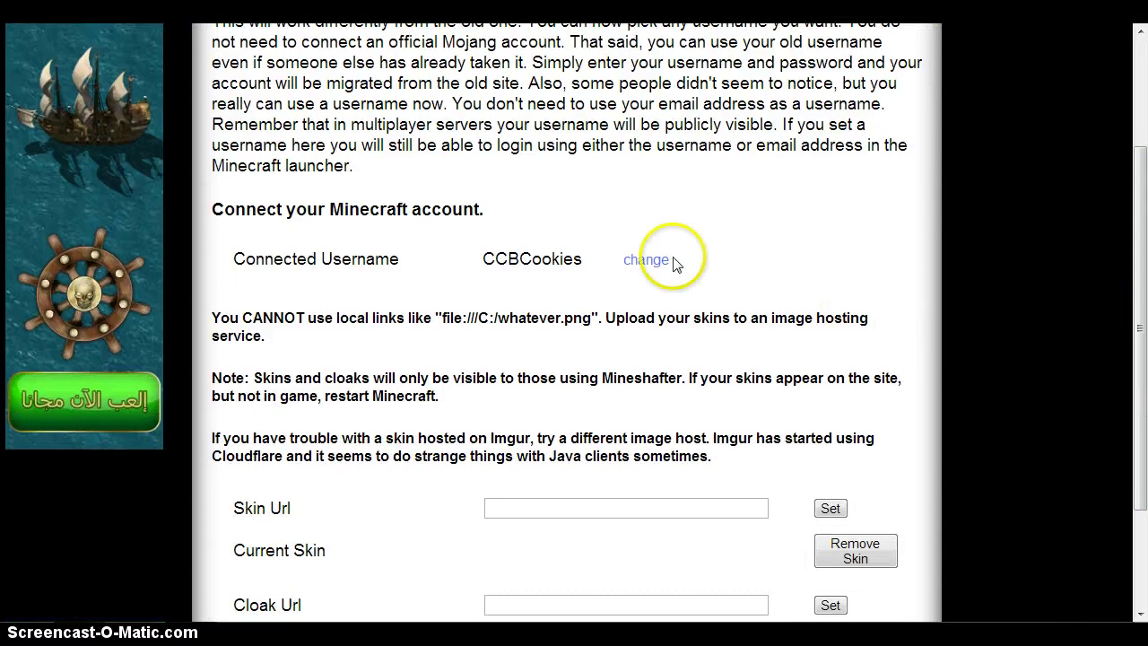
left_click(557, 382)
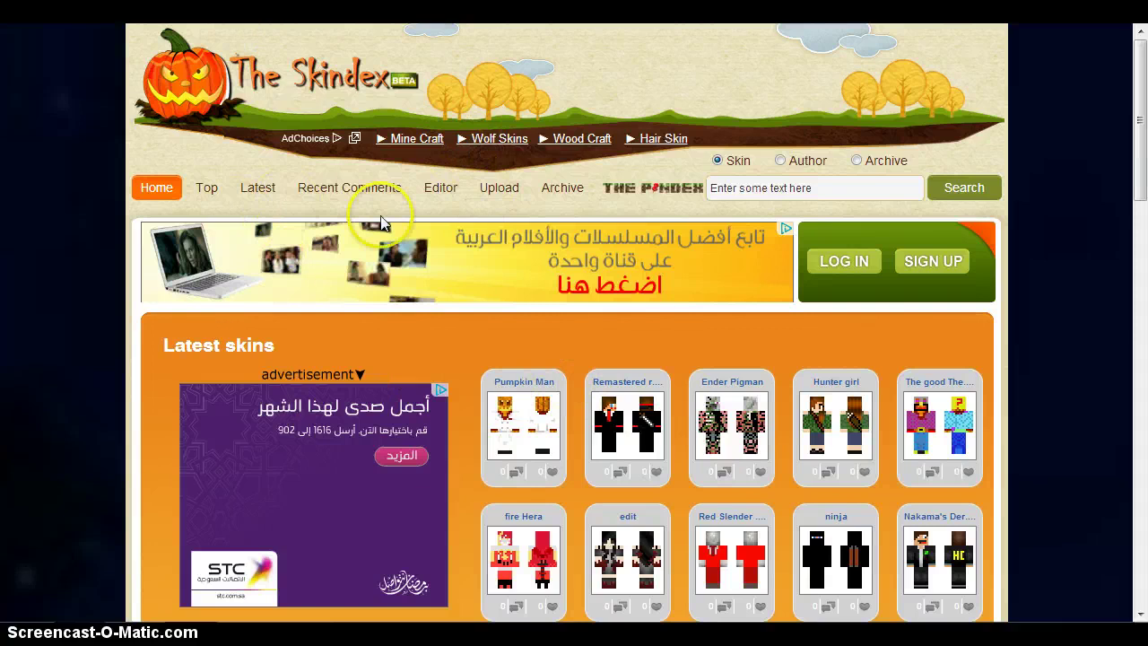
left_click(499, 190)
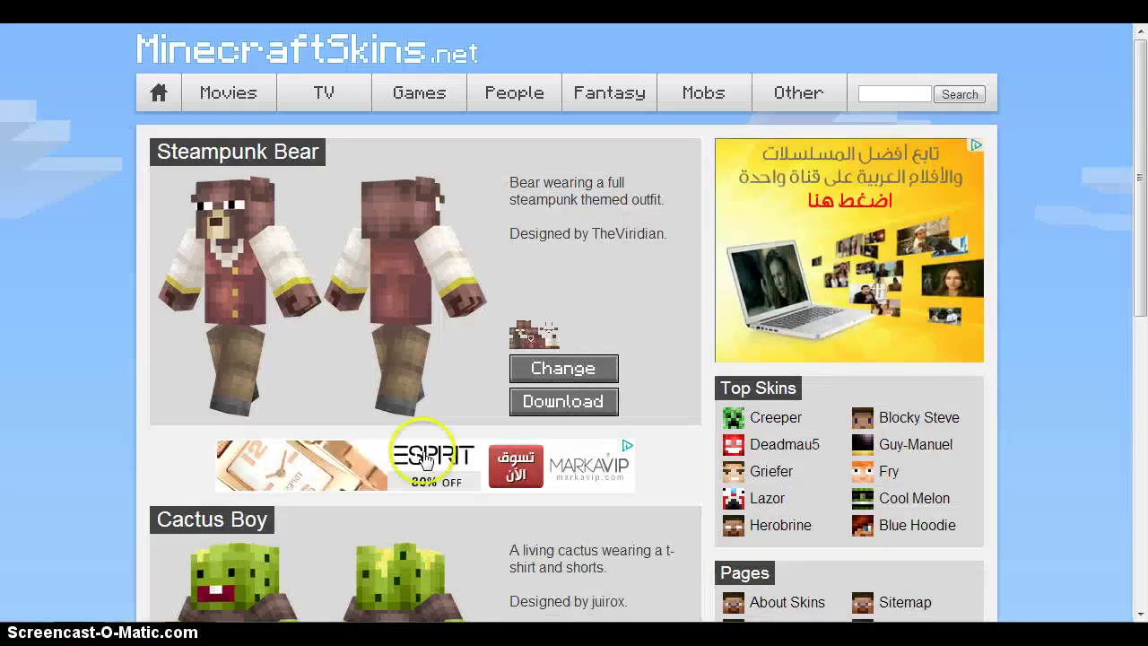
scroll(423, 459, "down", 1)
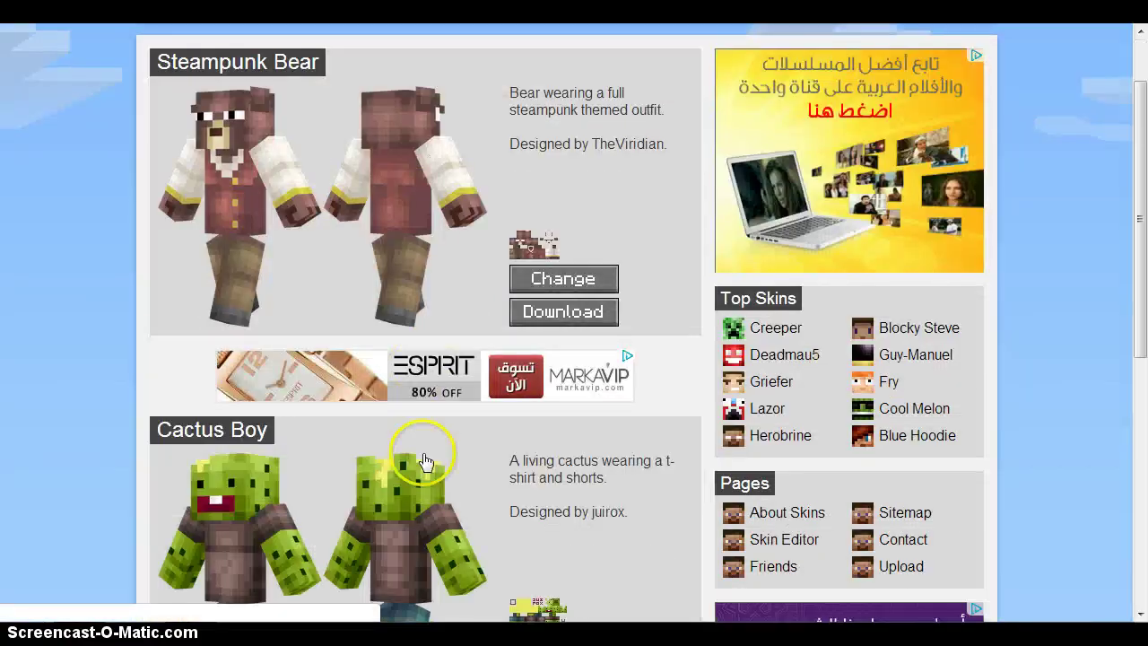
scroll(426, 466, "up", 1)
scroll(424, 466, "down", 7)
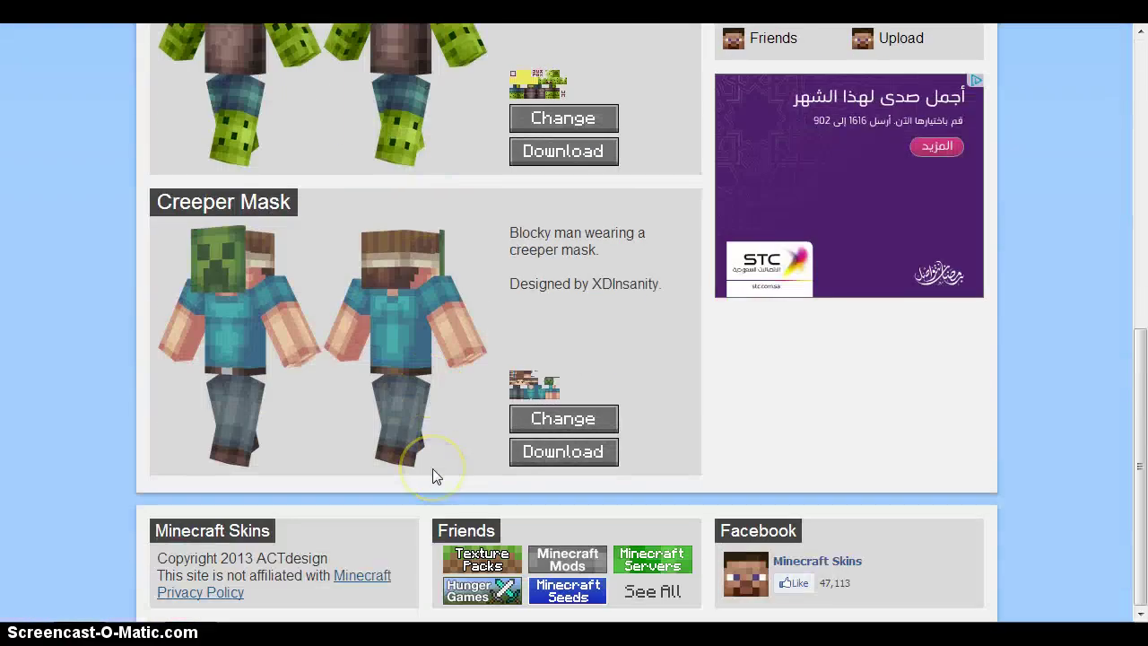
scroll(433, 471, "up", 4)
scroll(436, 474, "up", 3)
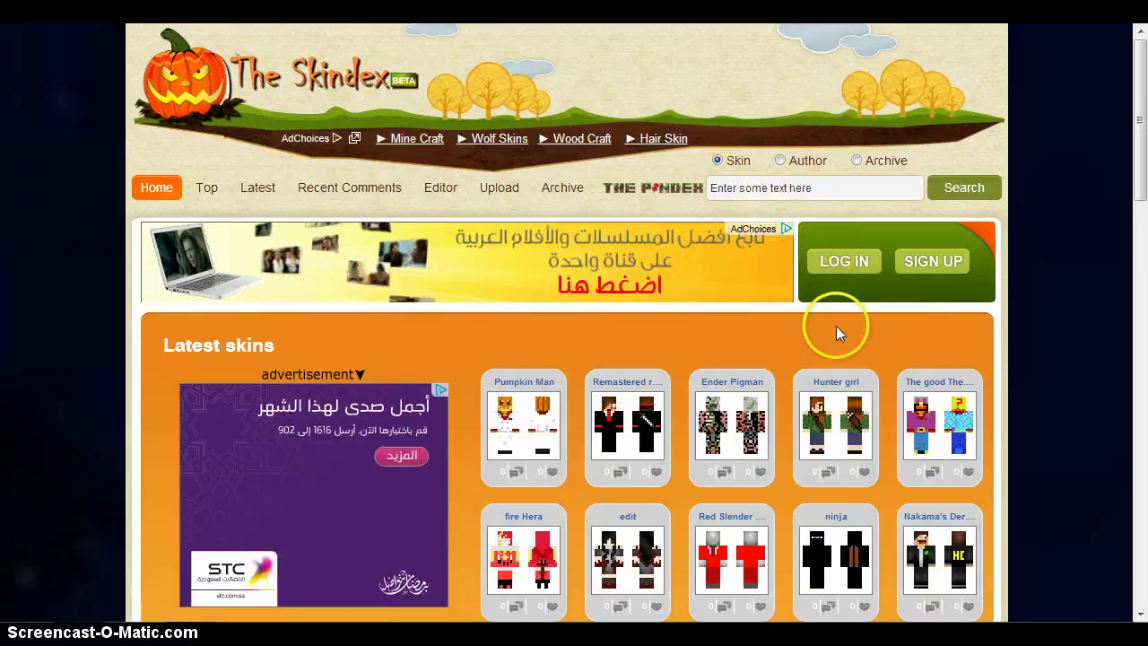
left_click(516, 192)
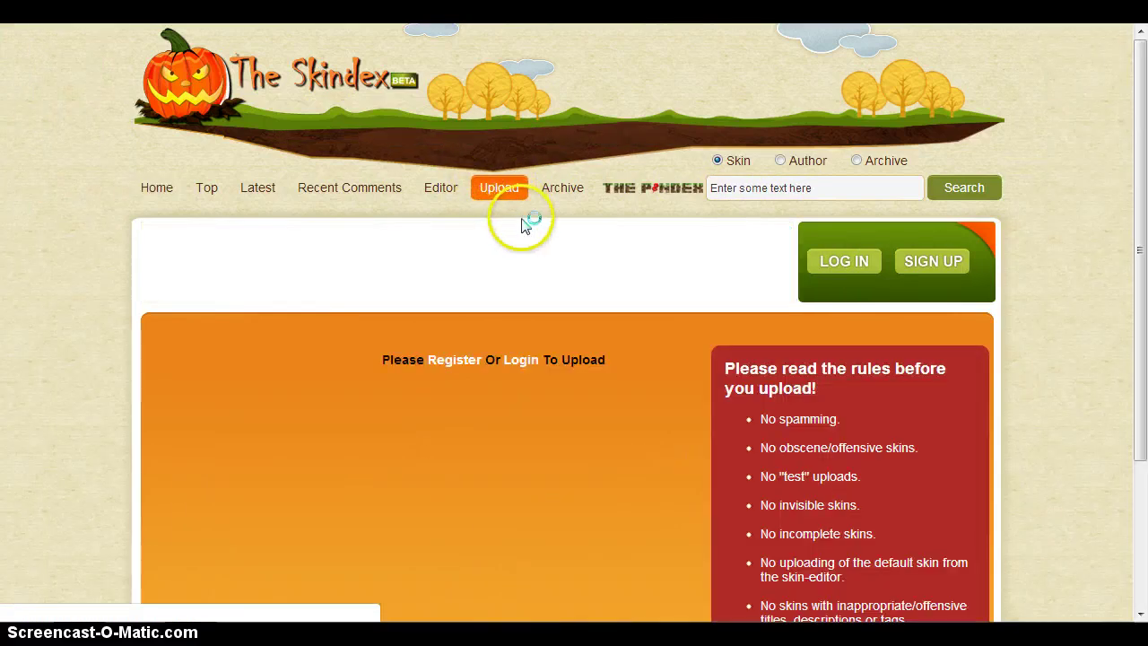
scroll(532, 229, "down", 2)
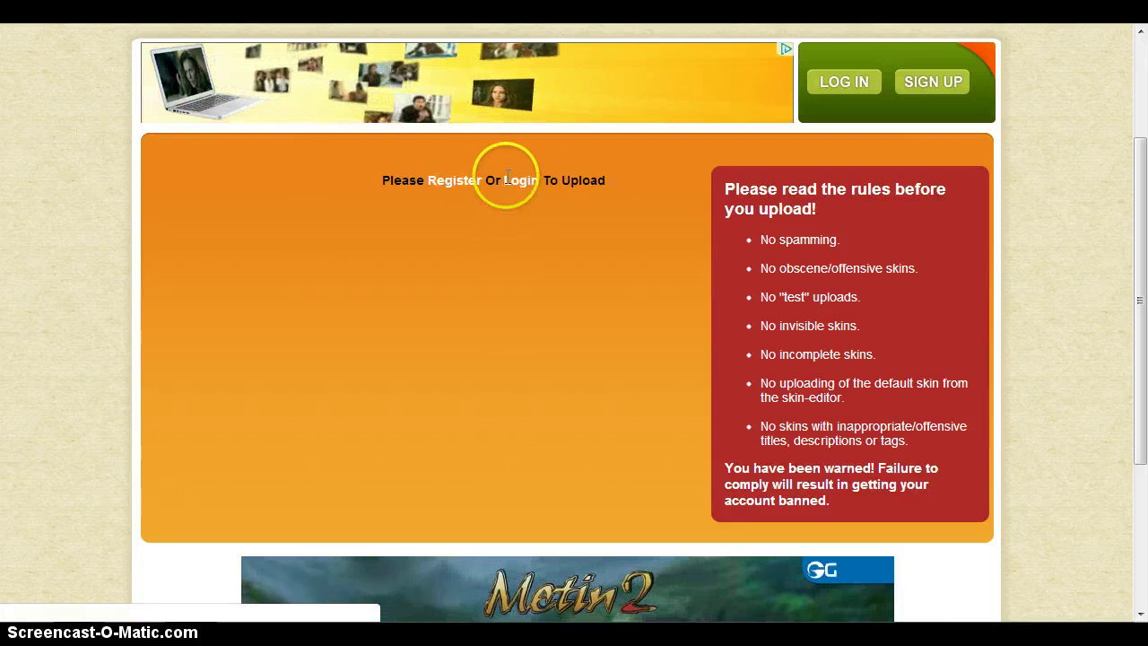
left_click(521, 182)
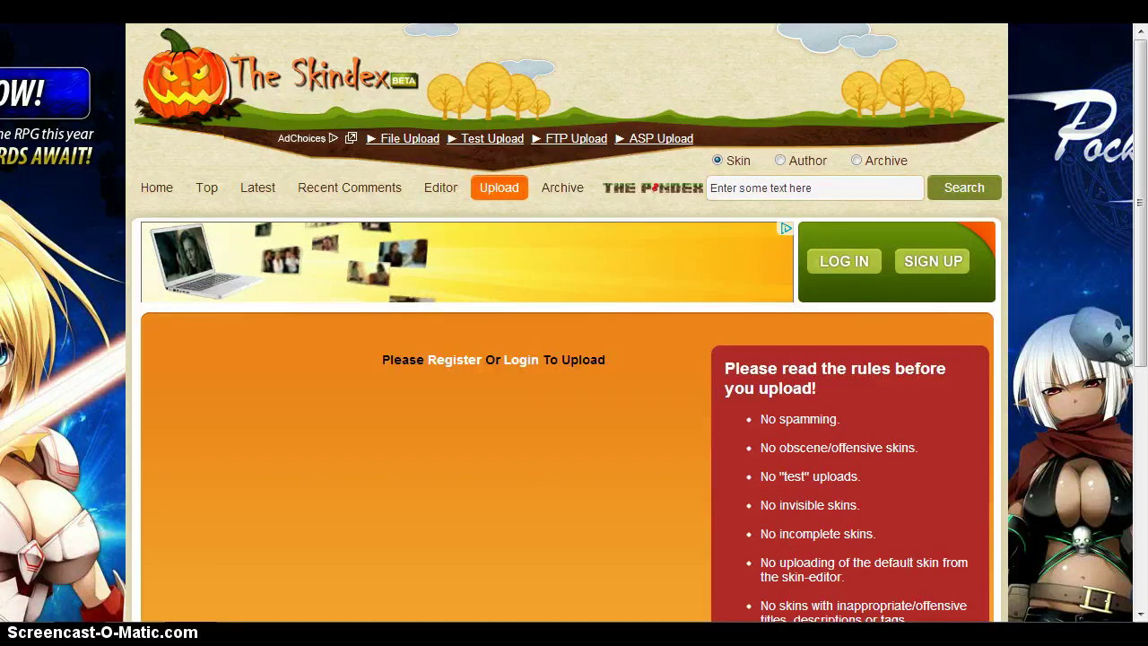
key("alt+Left")
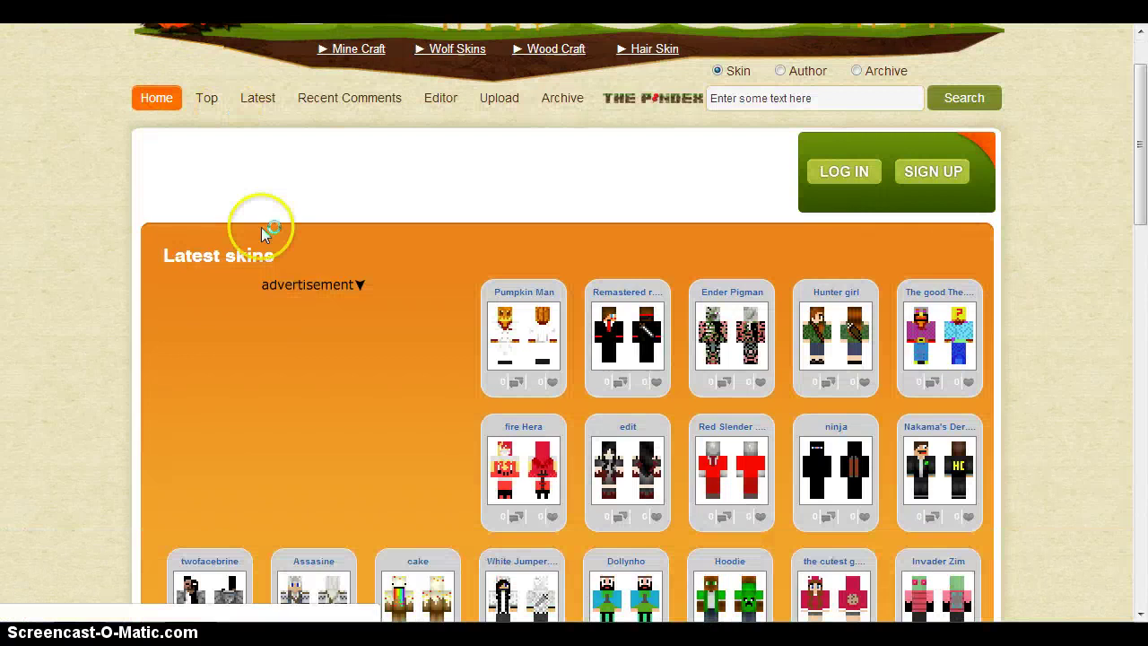
Clear the placeholder text from The Skindex search box.
scroll(286, 220, "down", 7)
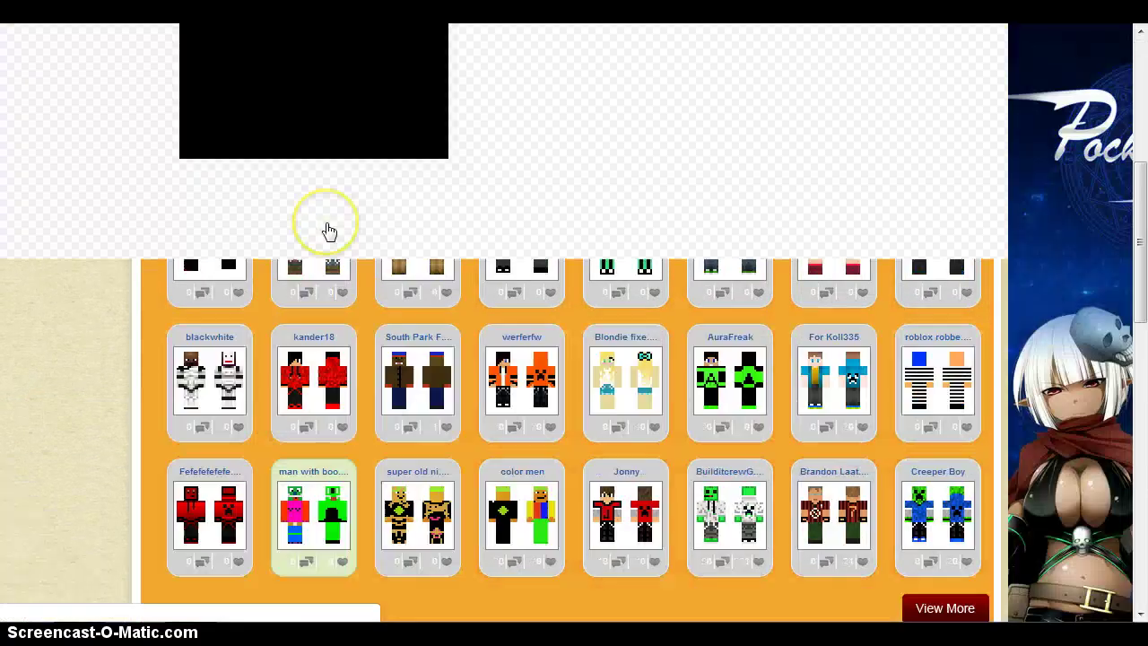
scroll(329, 231, "up", 8)
left_click_drag(858, 101, 717, 105)
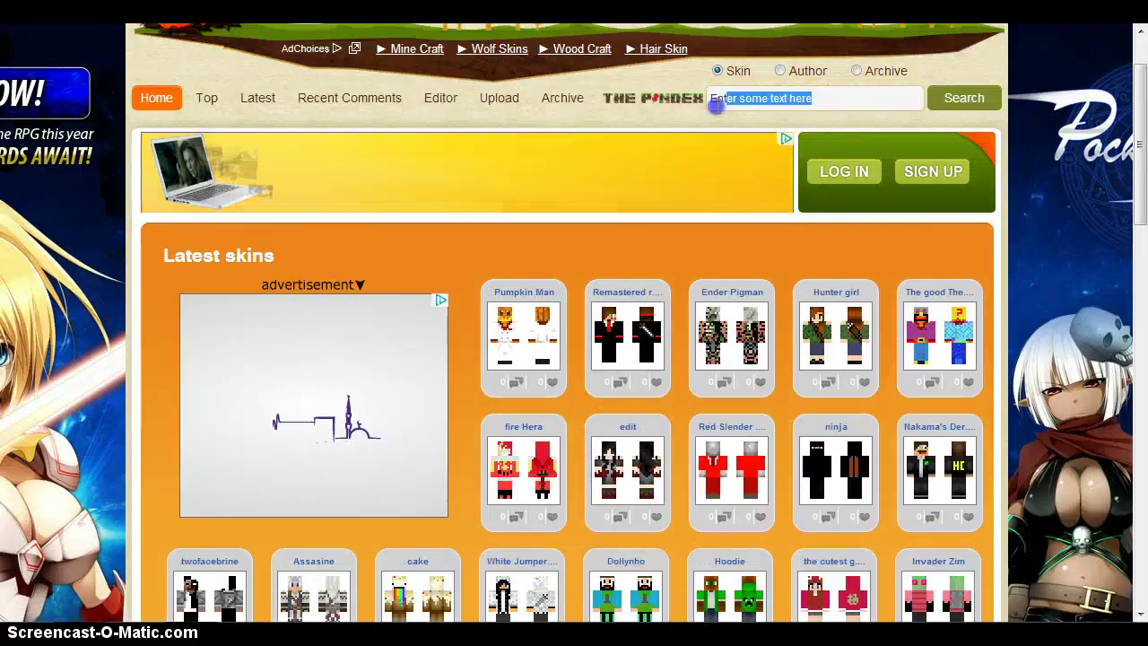
key("BackSpace")
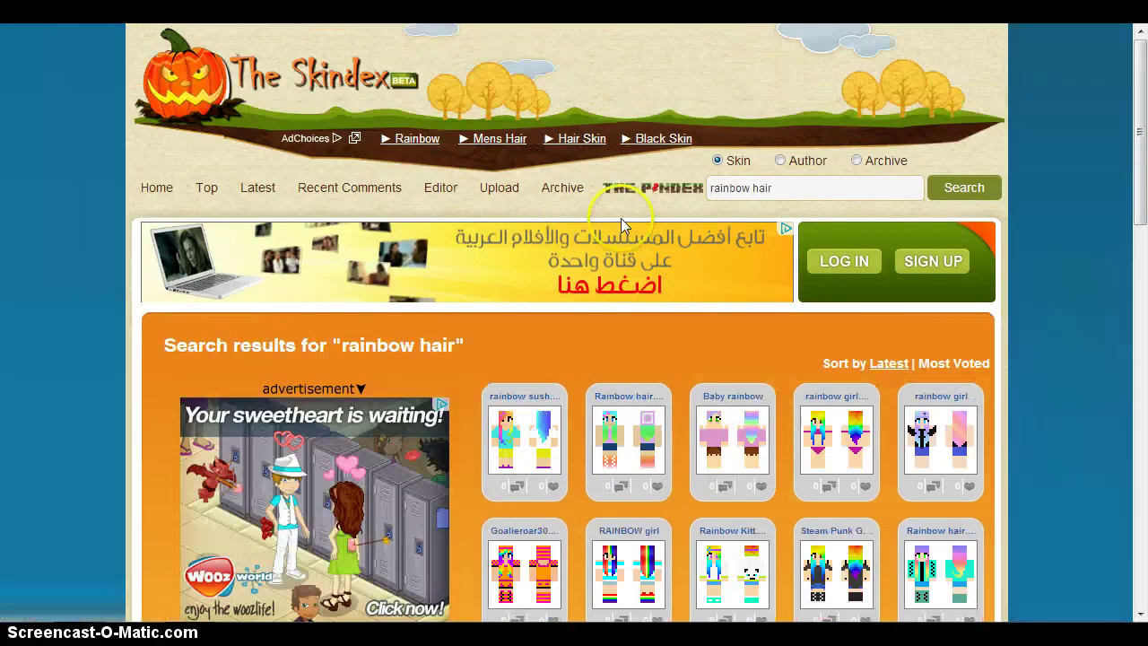
Browse the rainbow hair results and bring up link options for the for SoapySoph skin.
scroll(621, 218, "down", 4)
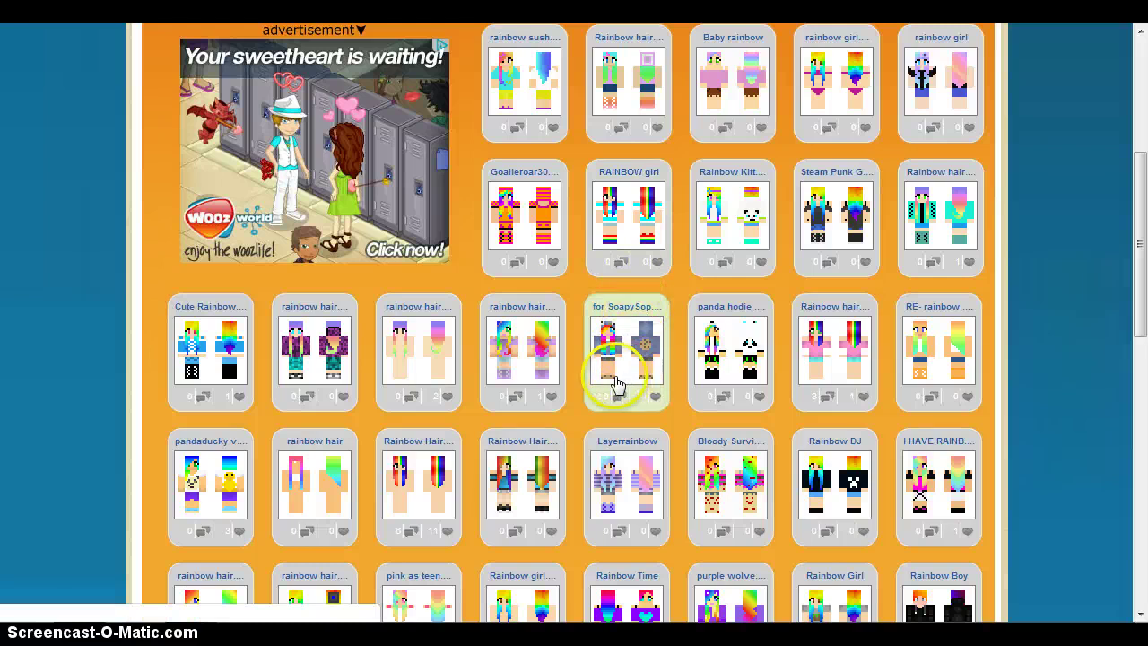
scroll(556, 386, "down", 1)
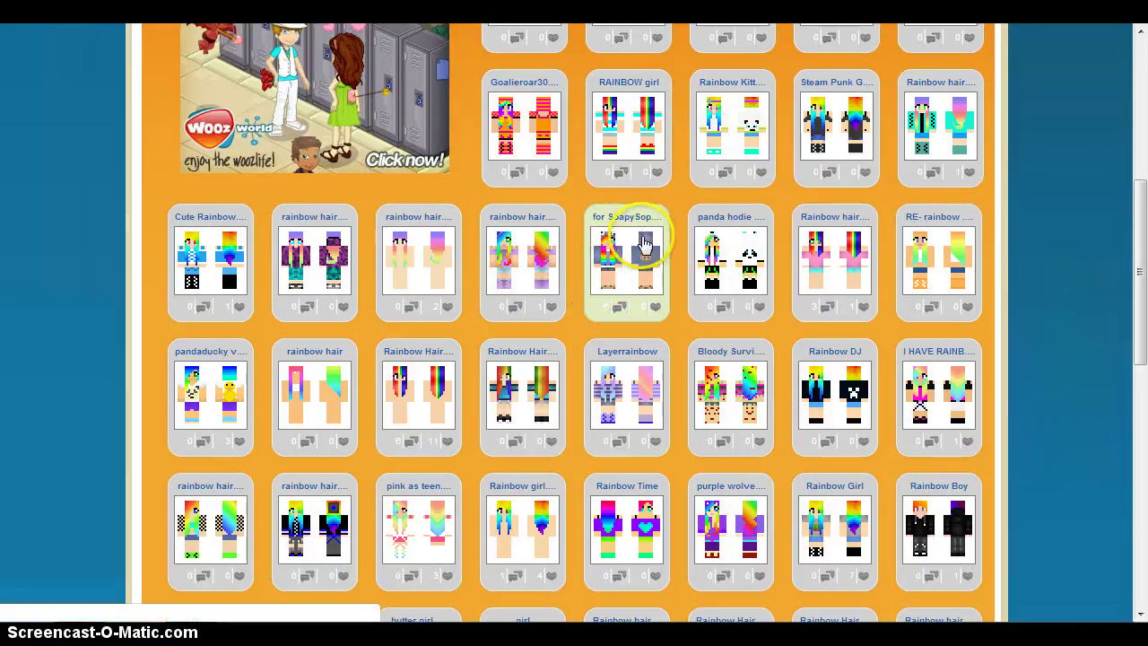
scroll(628, 273, "down", 3)
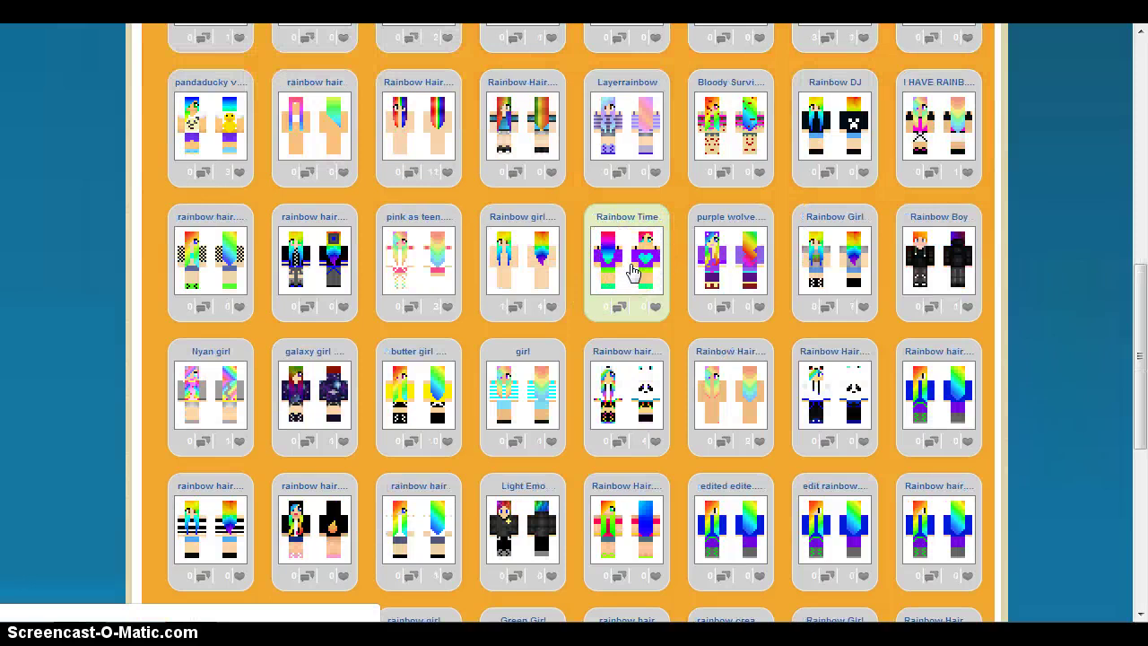
scroll(631, 267, "up", 2)
scroll(630, 274, "down", 1)
scroll(631, 269, "up", 1)
left_click(632, 269)
scroll(634, 275, "down", 4)
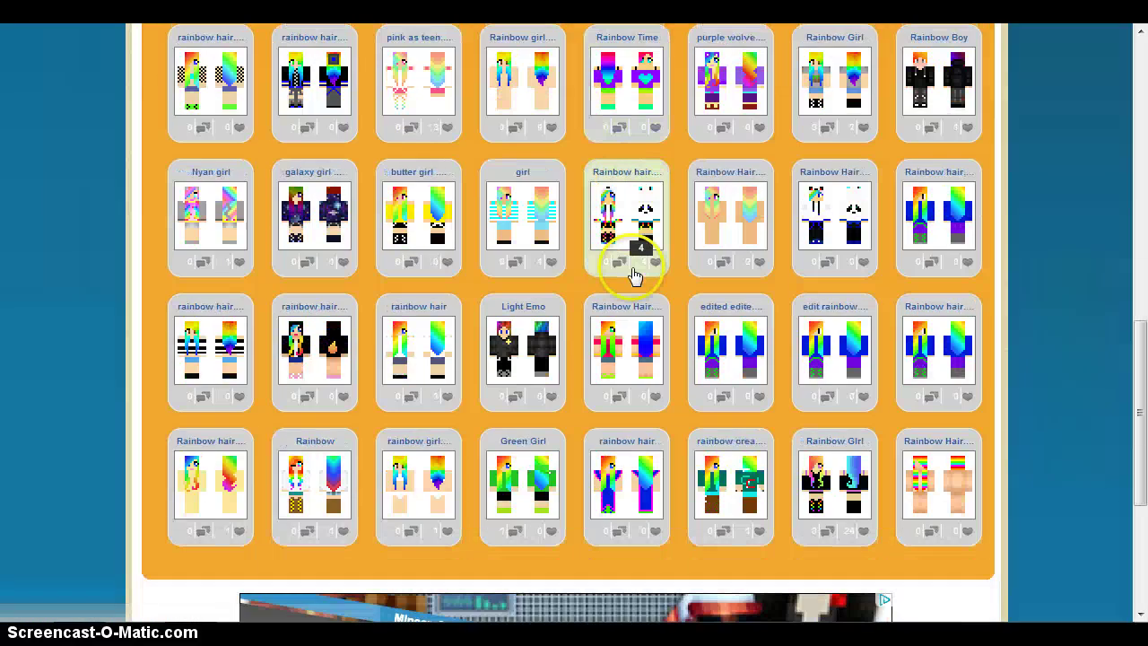
scroll(631, 267, "up", 4)
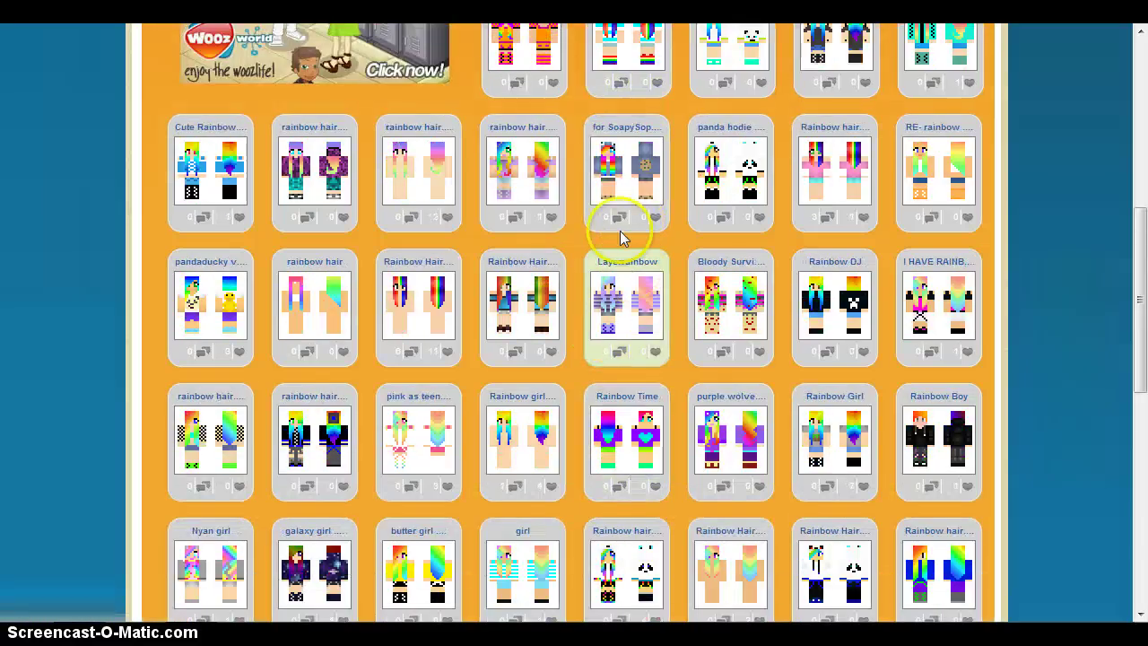
scroll(620, 231, "up", 1)
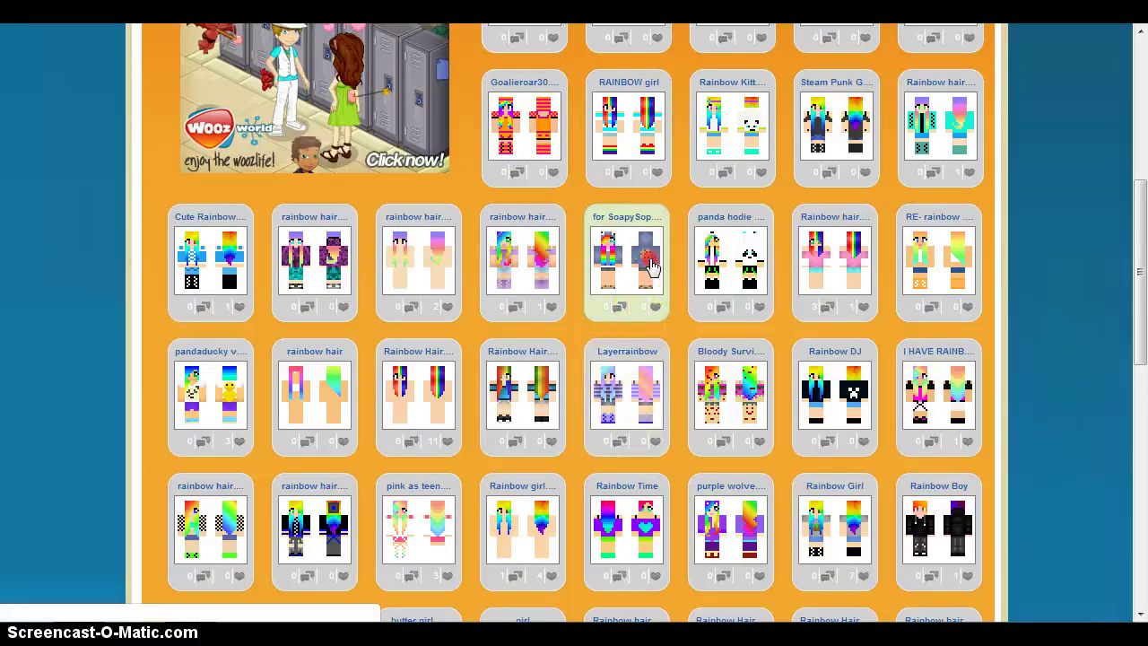
right_click(649, 265)
Open the for SoapySoph skin page and copy its Image Link URL from Embed Codes.
left_click(668, 270)
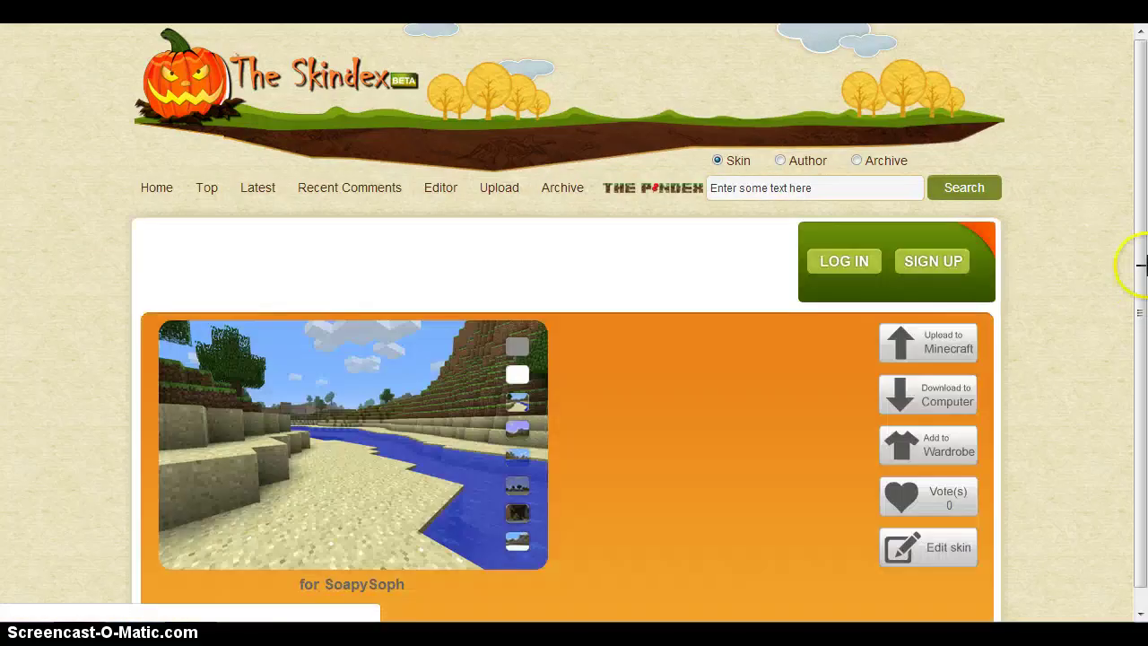
left_click_drag(1143, 279, 1143, 339)
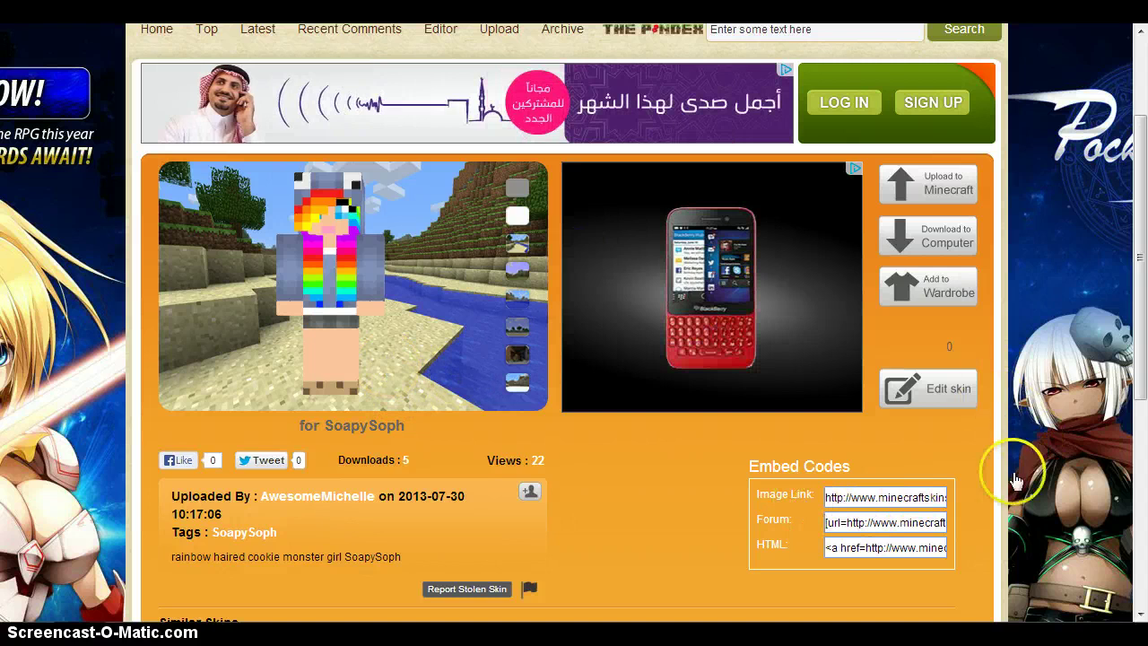
scroll(1012, 469, "down", 2)
left_click(827, 319)
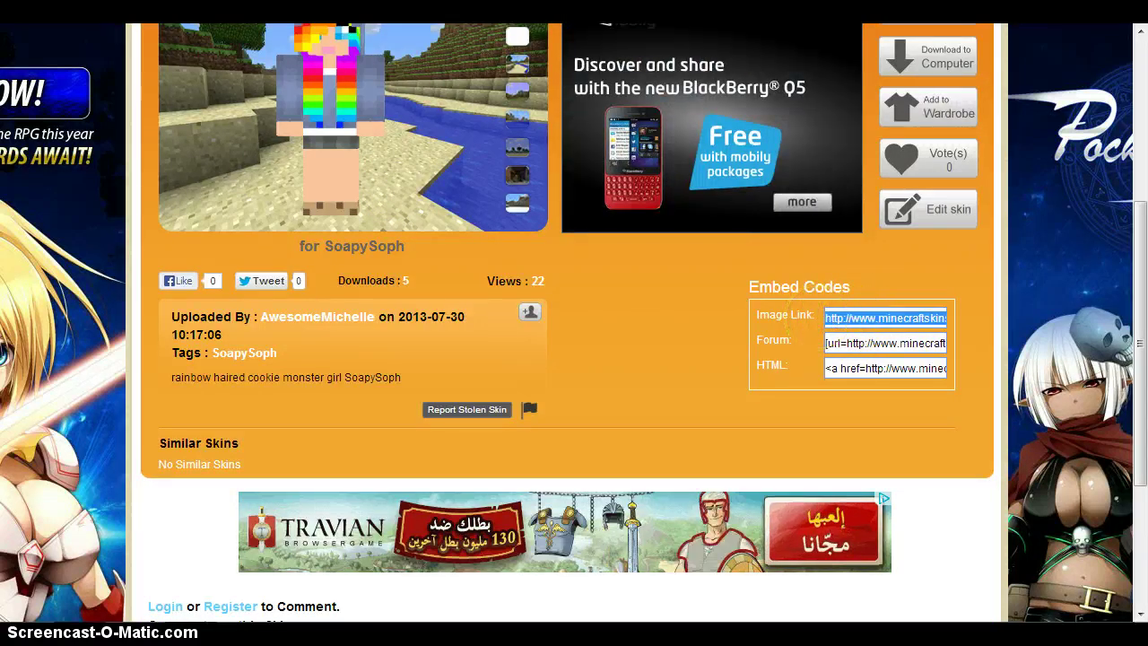
key("ctrl+t")
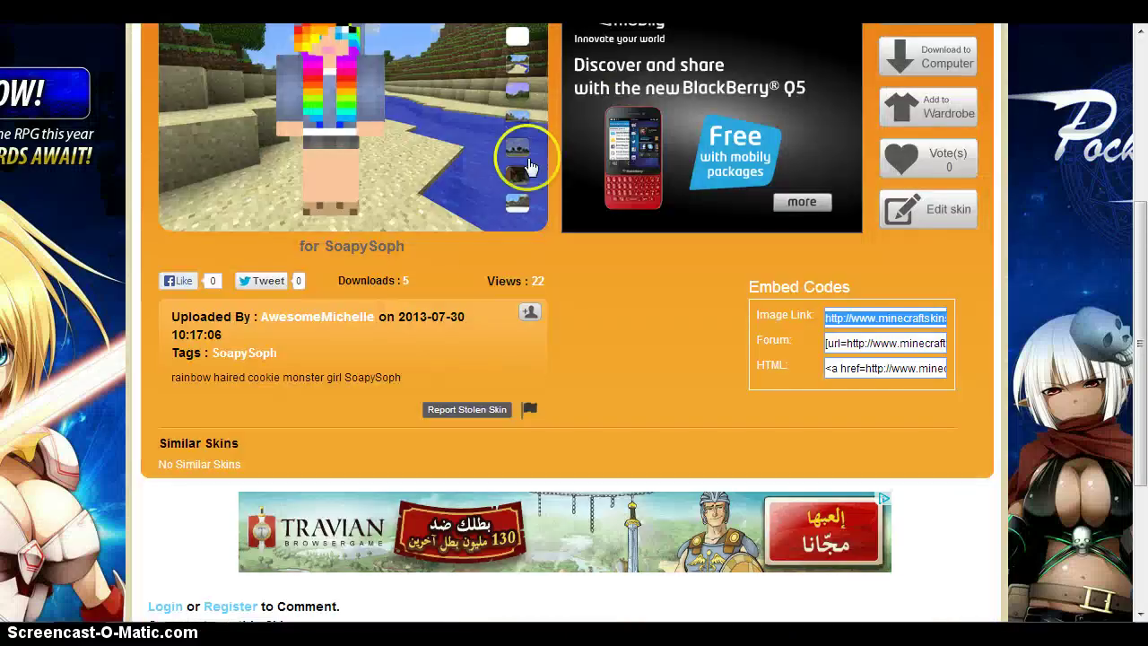
scroll(423, 290, "up", 1)
Check the copied skin image link in a new tab, close it, and return to the Mineshafter tab.
key("ctrl+t")
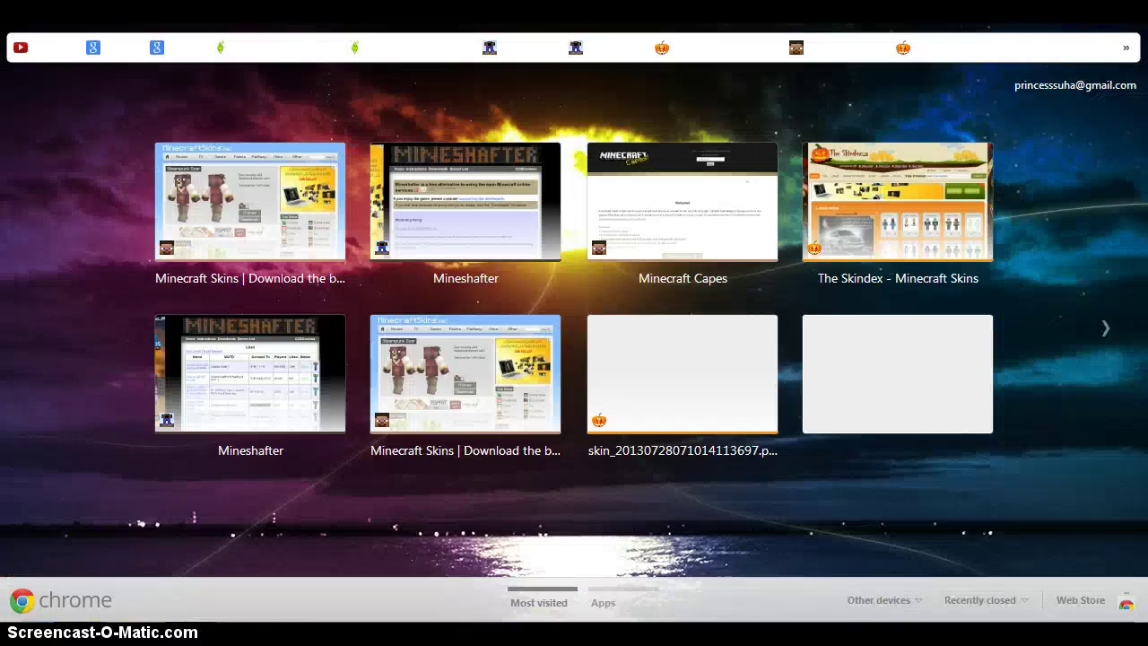
key("ctrl+v")
key("Return")
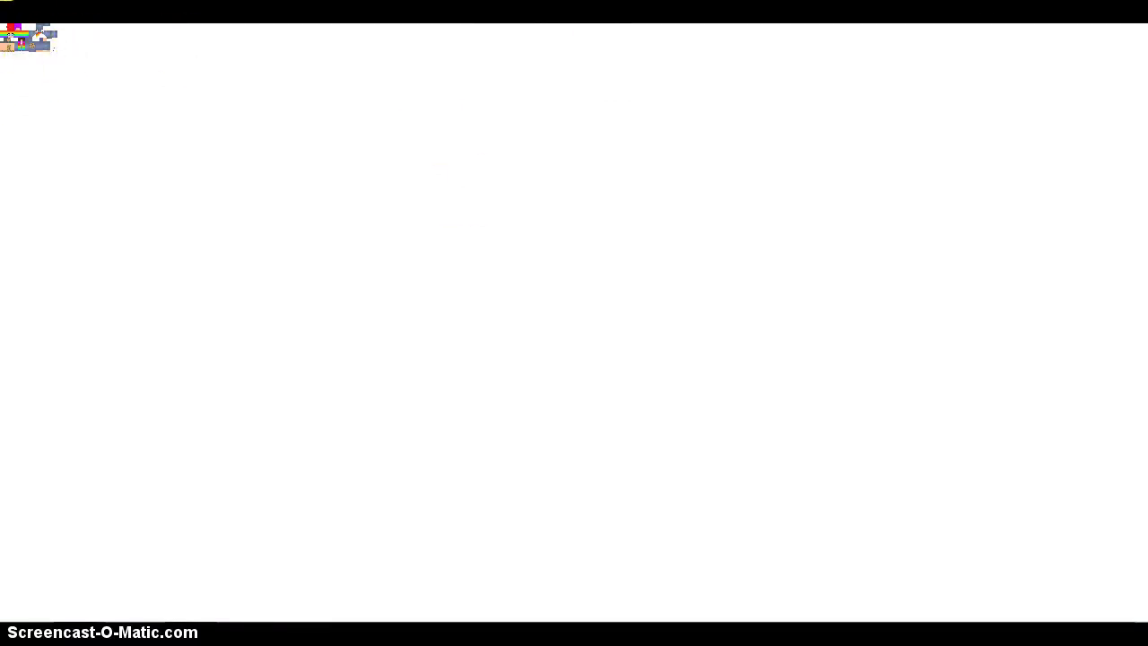
key("ctrl+w")
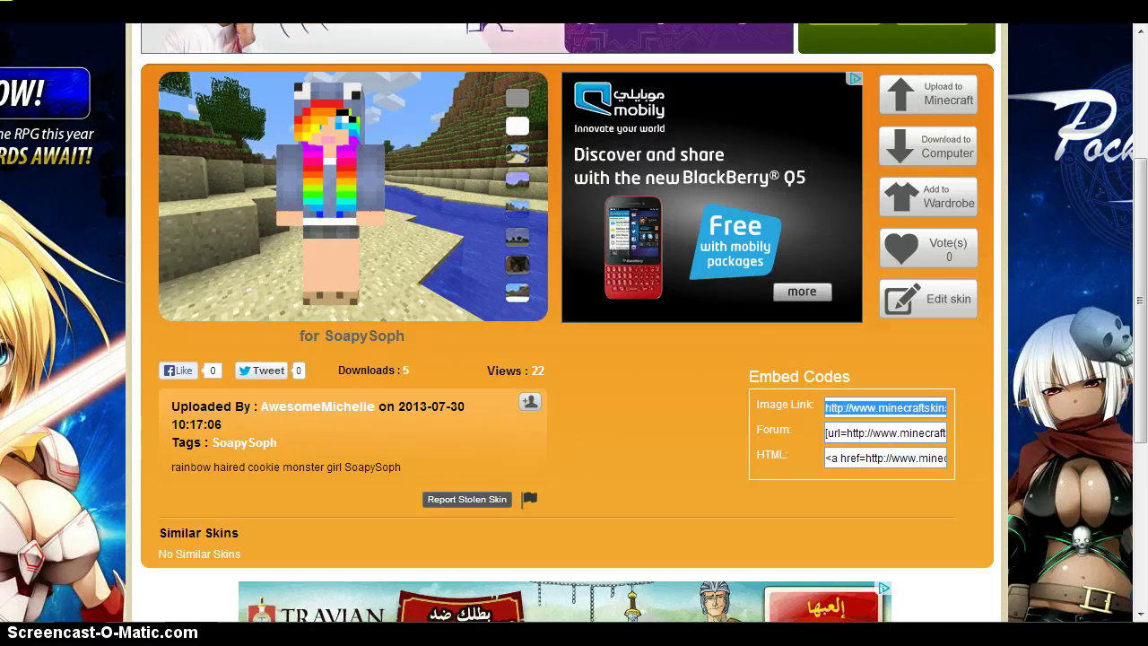
key("ctrl+Tab")
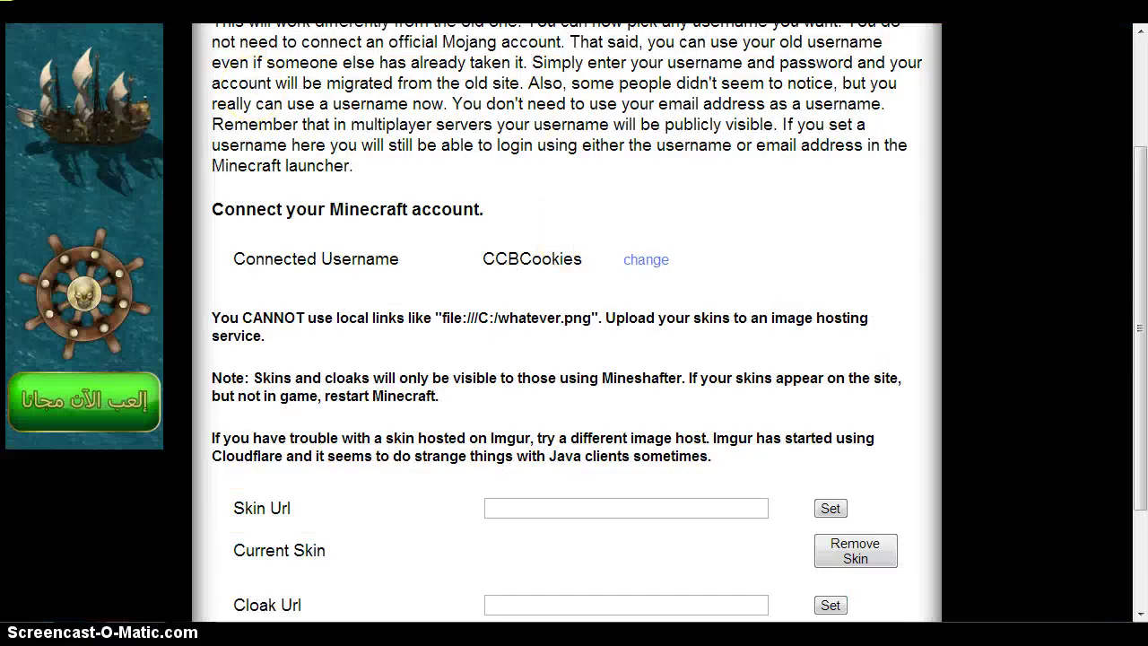